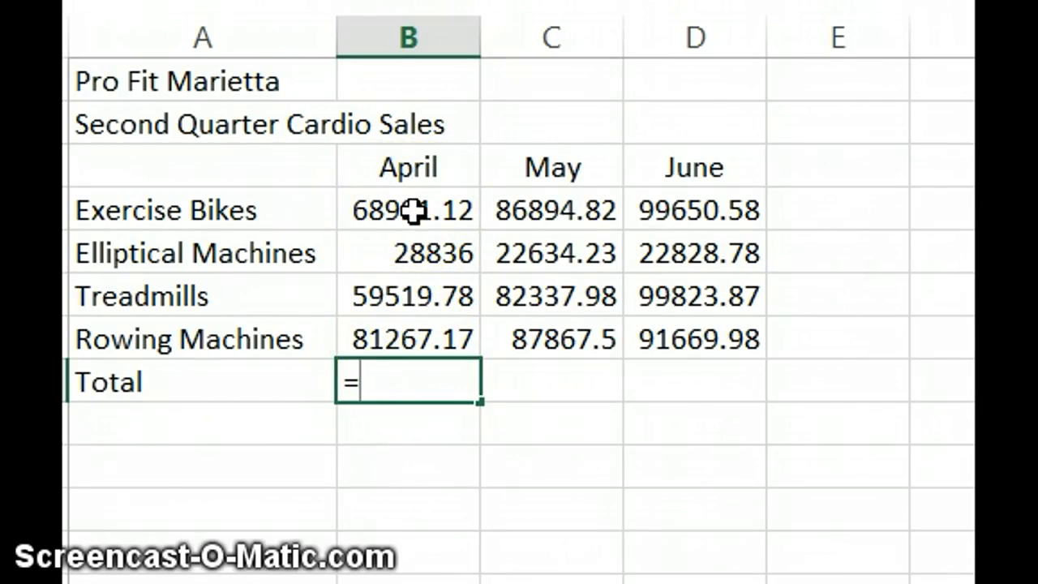
- Total the April sales in B8 with the formula =B4+B5+B6+B7
{"action": "left_click", "coordinate": [414, 210]}
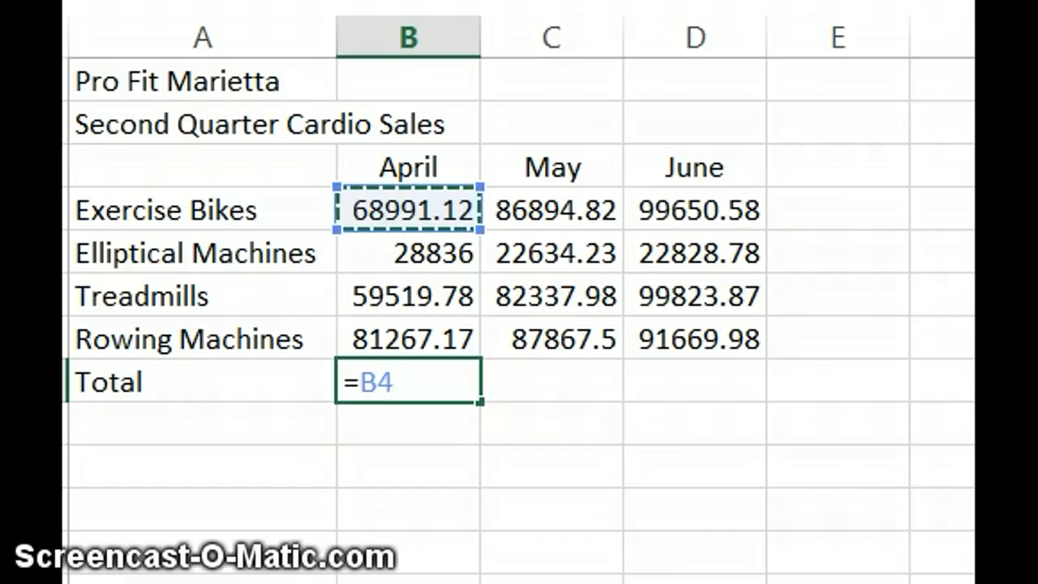
{"action": "left_click", "coordinate": [496, 376]}
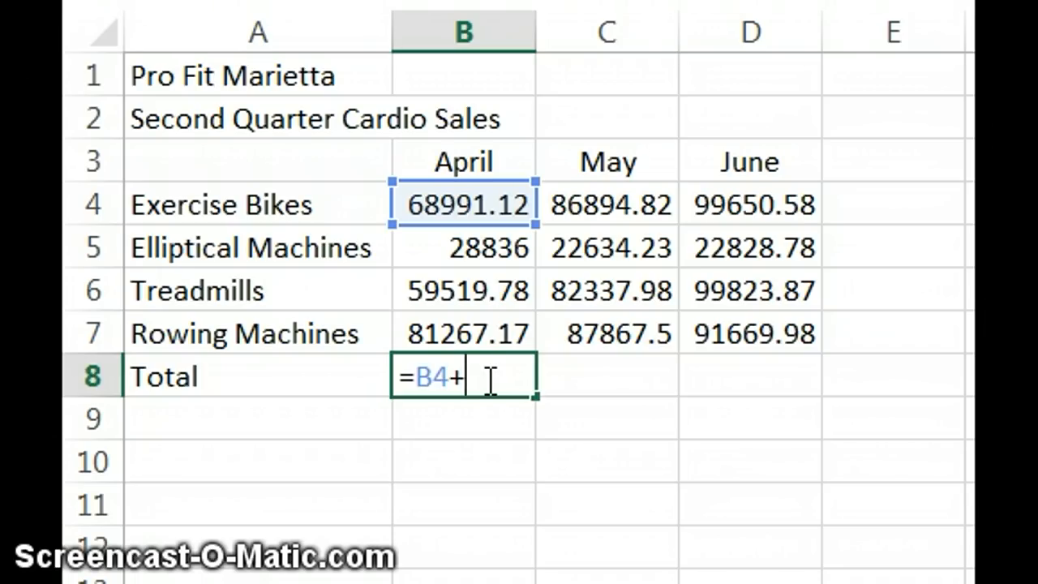
{"action": "left_click", "coordinate": [479, 257]}
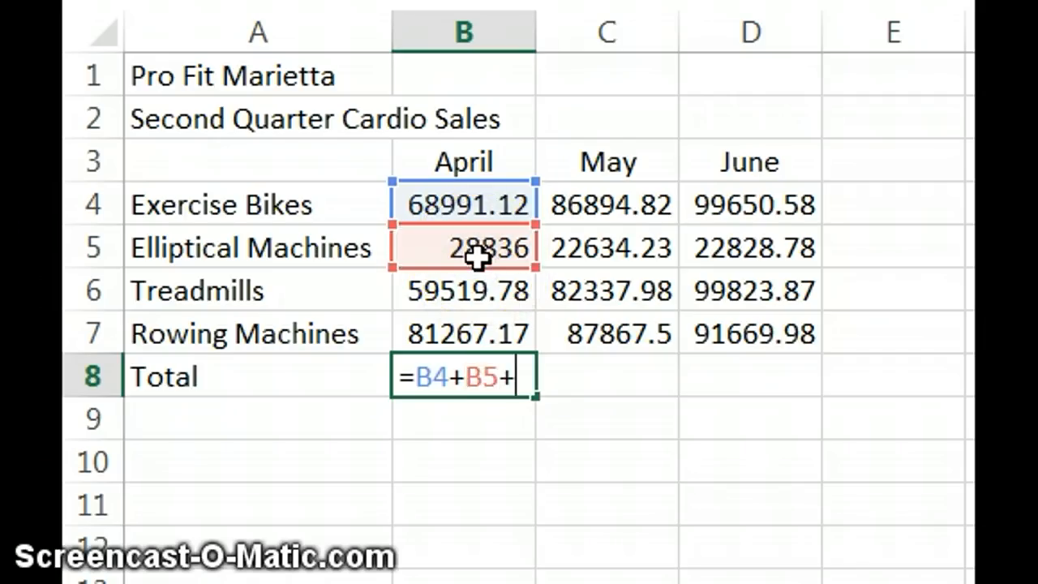
{"action": "left_click", "coordinate": [504, 276]}
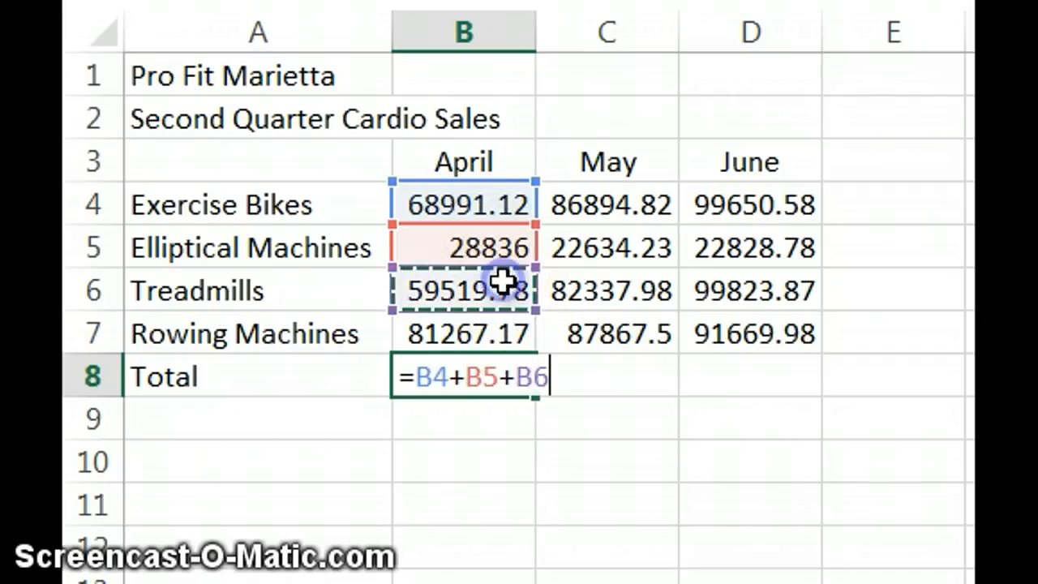
{"action": "type", "text": "+"}
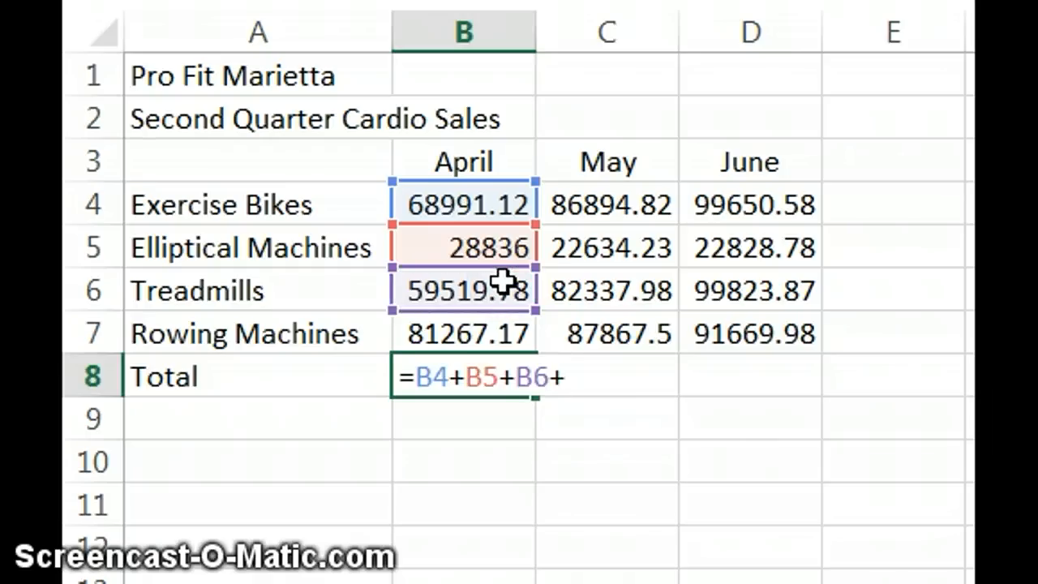
{"action": "left_click", "coordinate": [448, 338]}
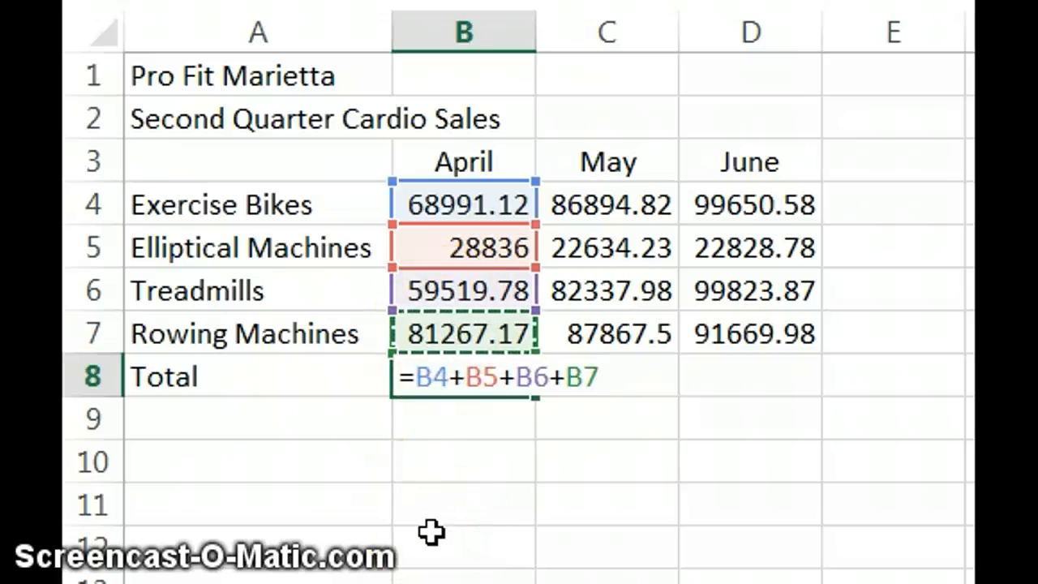
{"action": "key", "text": "Return"}
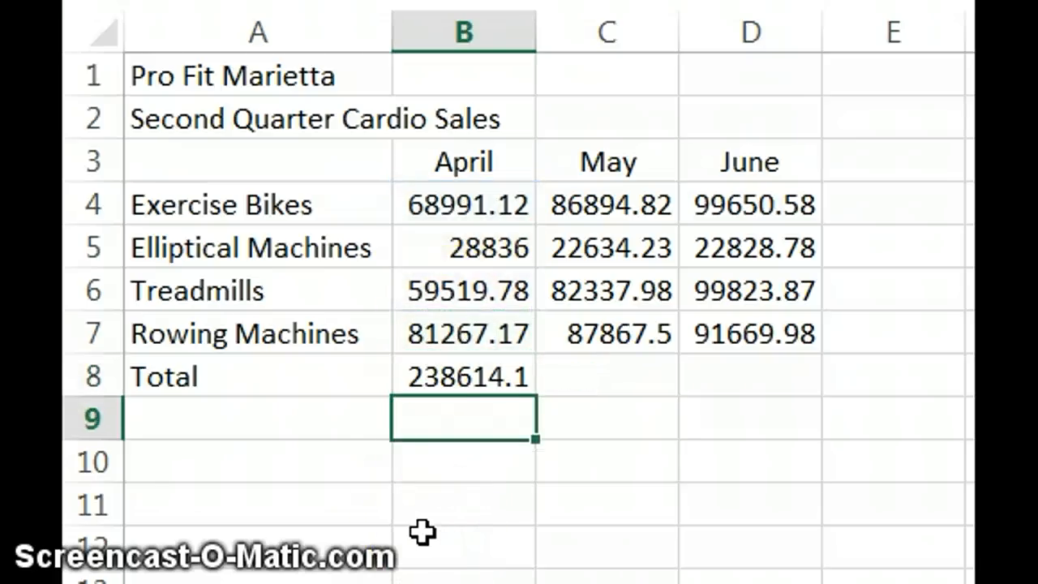
- Increase the decimals of the April total in B8 to show two decimal places
{"action": "left_click", "coordinate": [441, 412]}
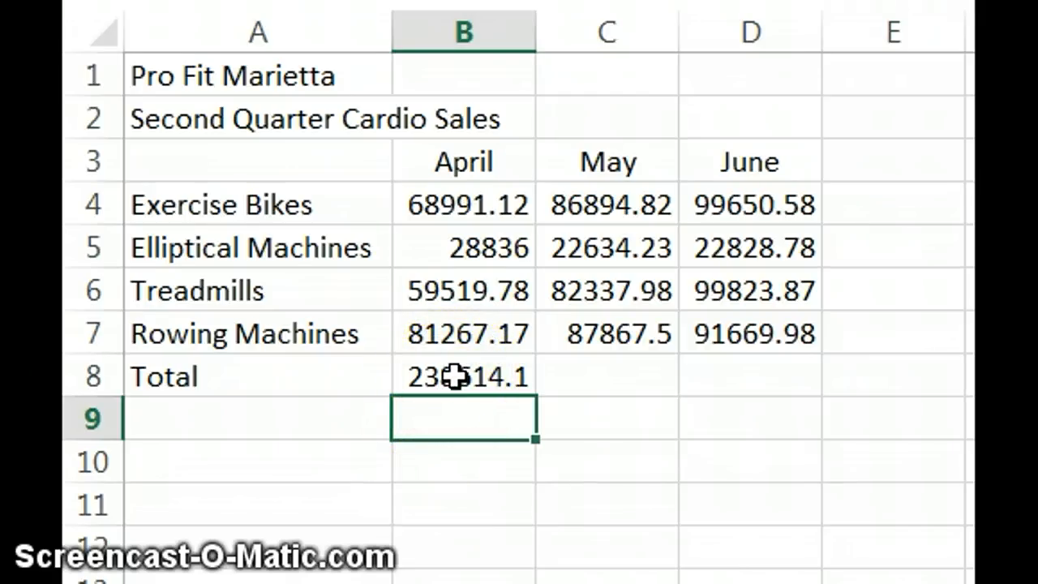
{"action": "left_click", "coordinate": [455, 375]}
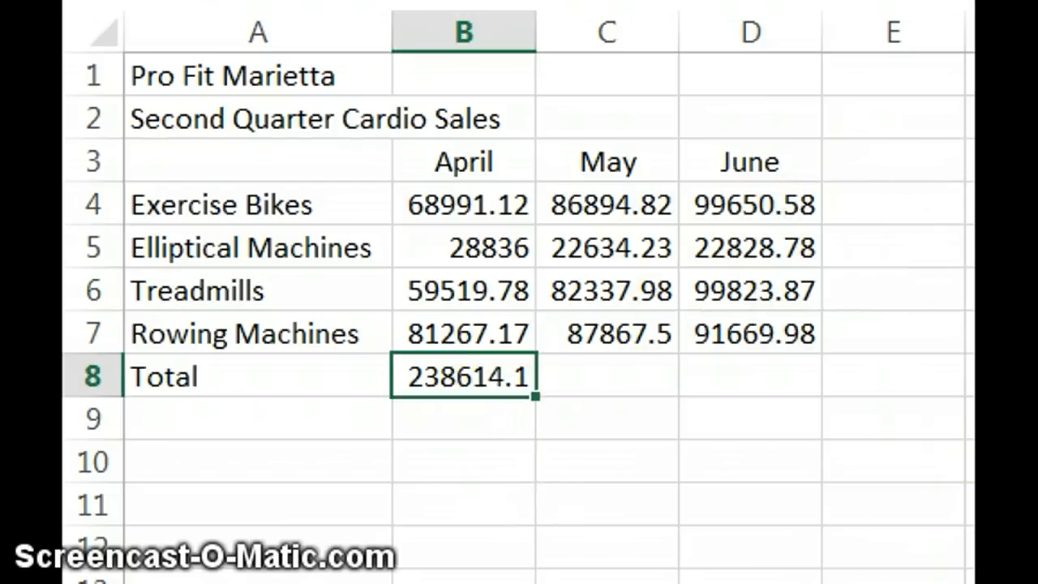
{"action": "left_click", "coordinate": [973, 415]}
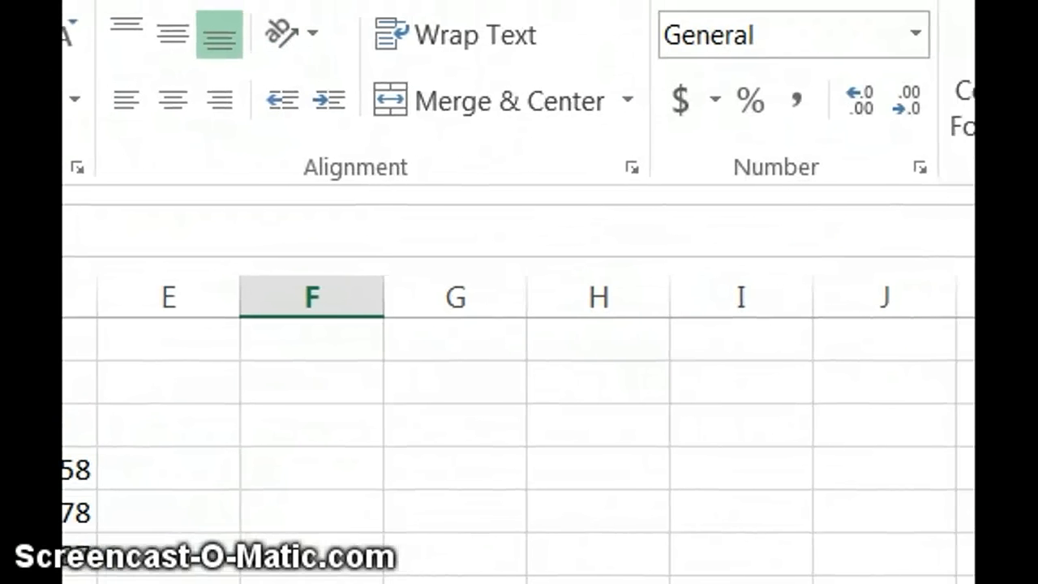
{"action": "left_click", "coordinate": [841, 110]}
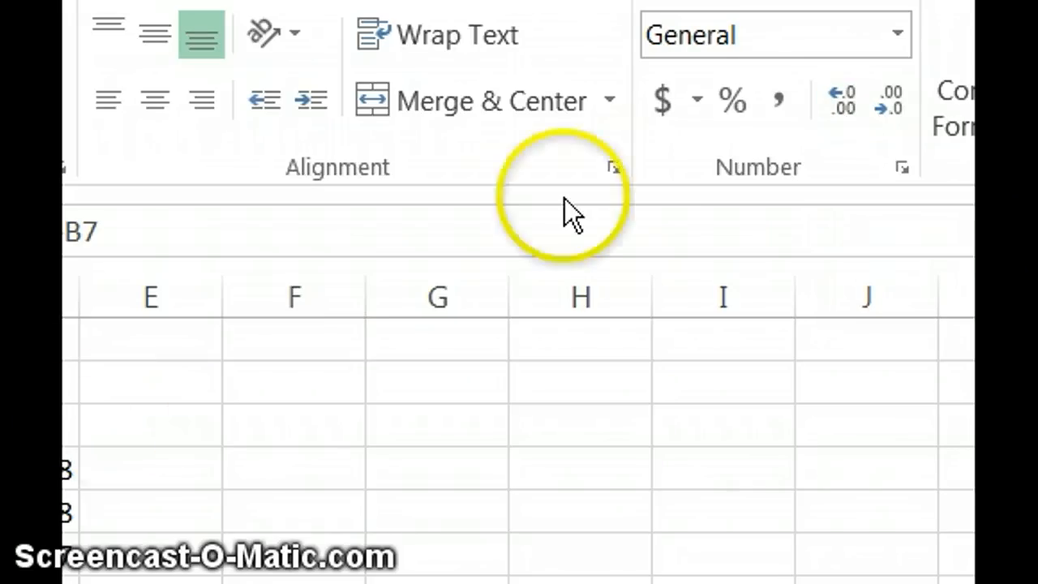
{"action": "left_click", "coordinate": [841, 101]}
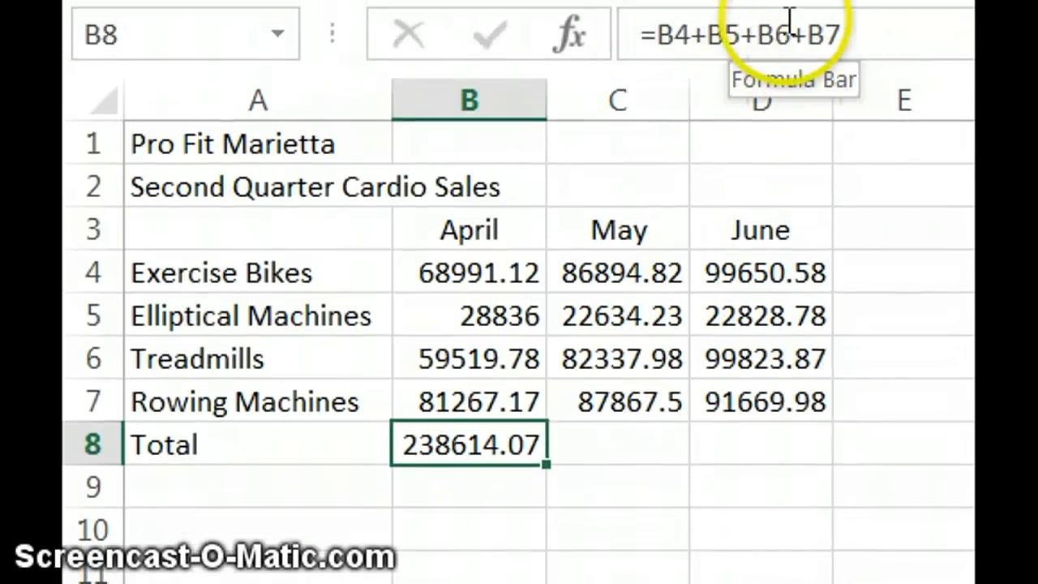
- Total the May sales in C8 with the SUM function over C4:C7
{"action": "left_click", "coordinate": [656, 440]}
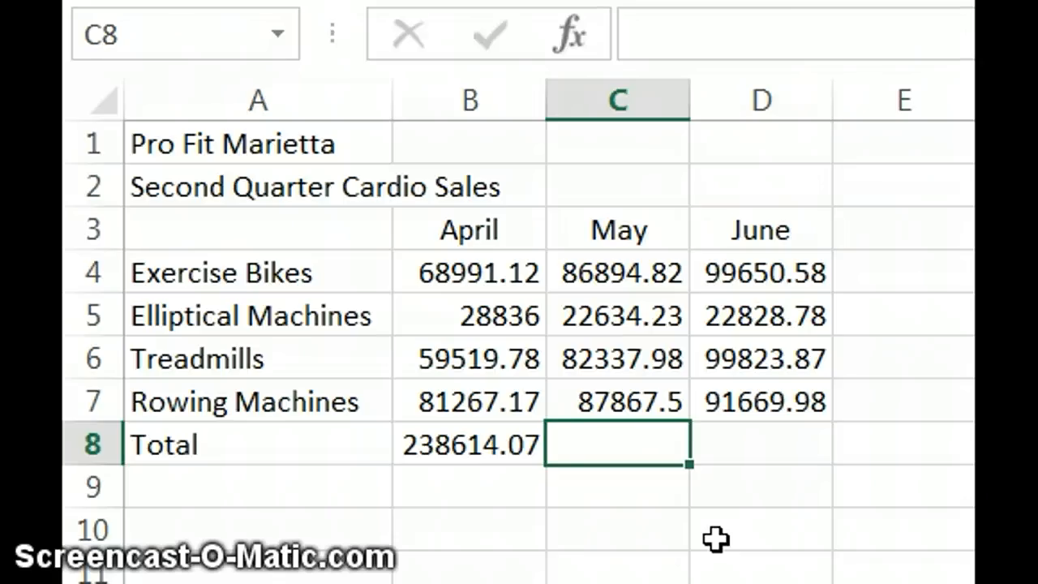
{"action": "type", "text": "="}
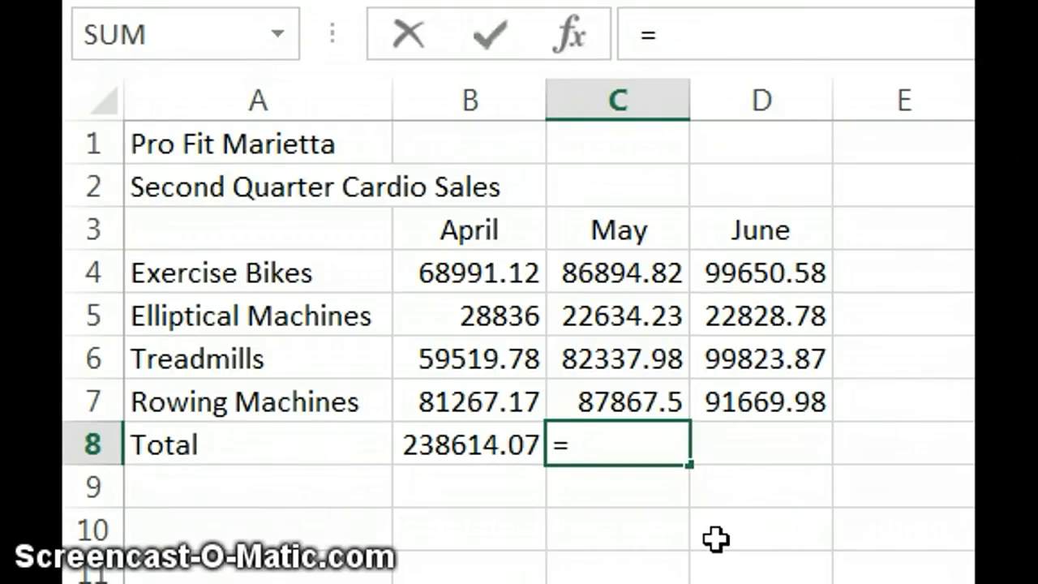
{"action": "type", "text": "sum"}
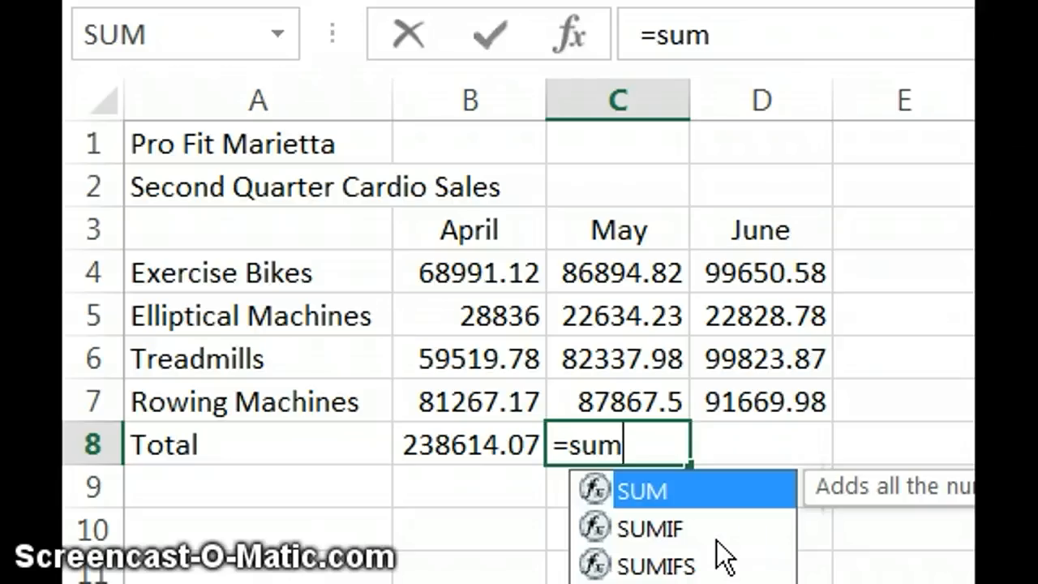
{"action": "double_click", "coordinate": [685, 489]}
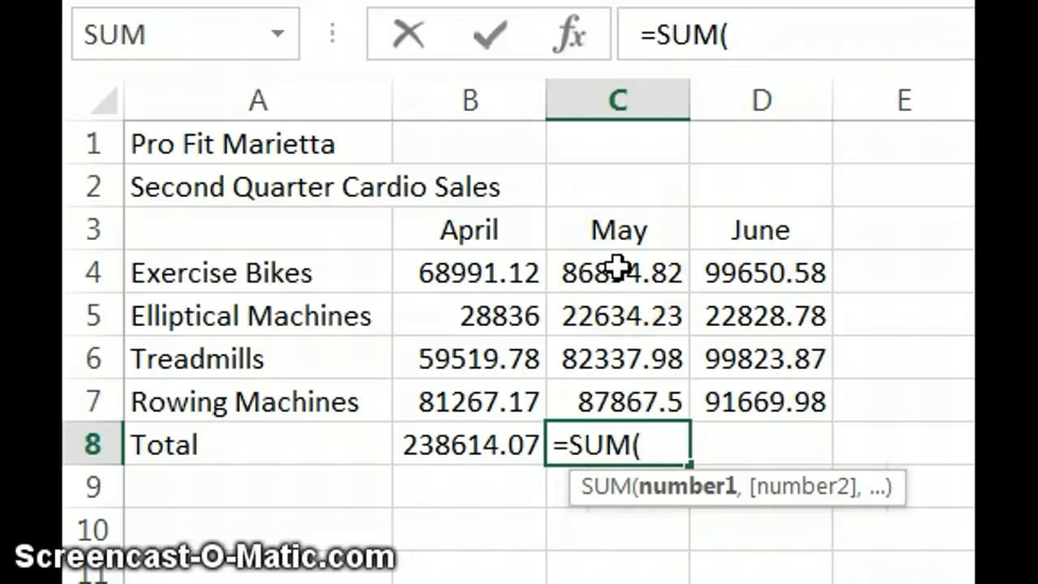
{"action": "left_click_drag", "start_coordinate": [617, 268], "coordinate": [609, 401]}
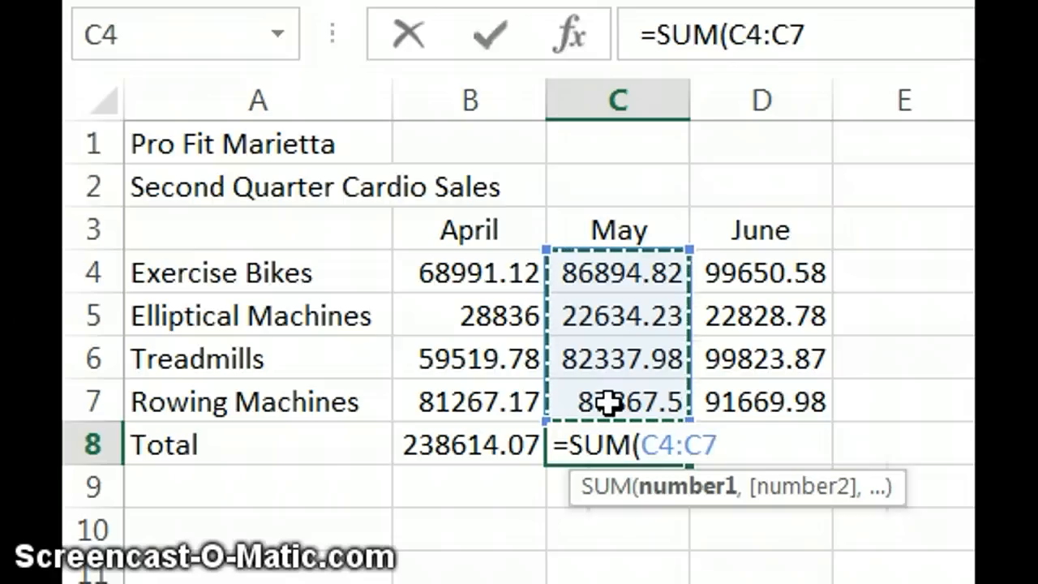
{"action": "type", "text": ")"}
{"action": "key", "text": "Return"}
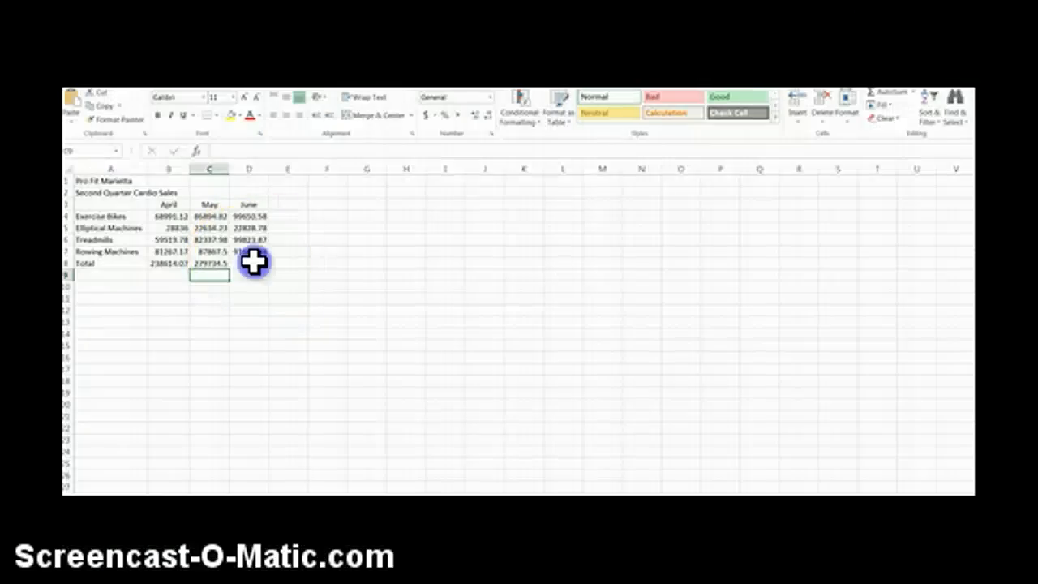
- Total the June sales in D8 with AutoSum over D4:D7
{"action": "left_click", "coordinate": [760, 444]}
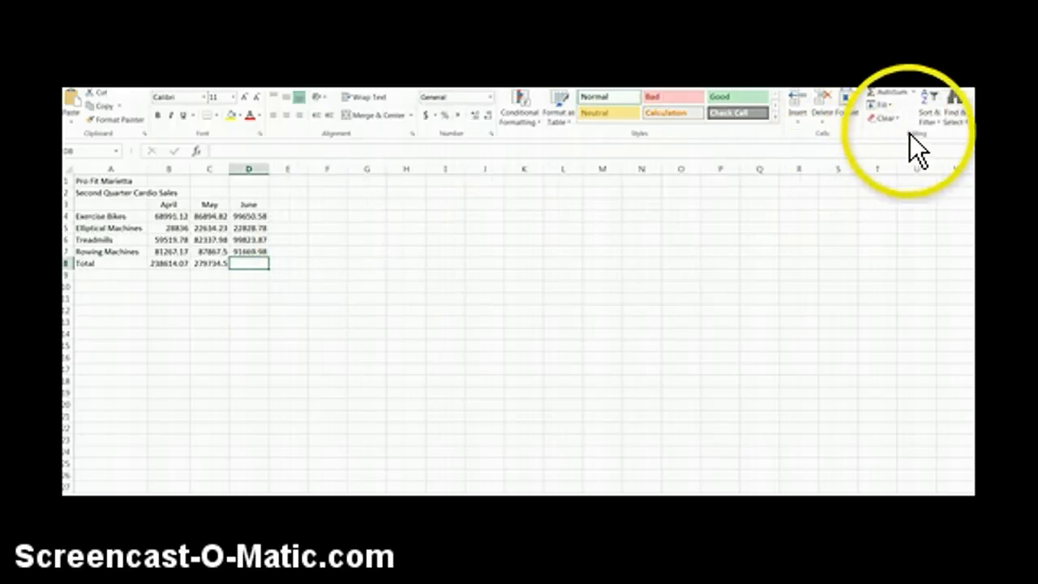
{"action": "left_click", "coordinate": [899, 94]}
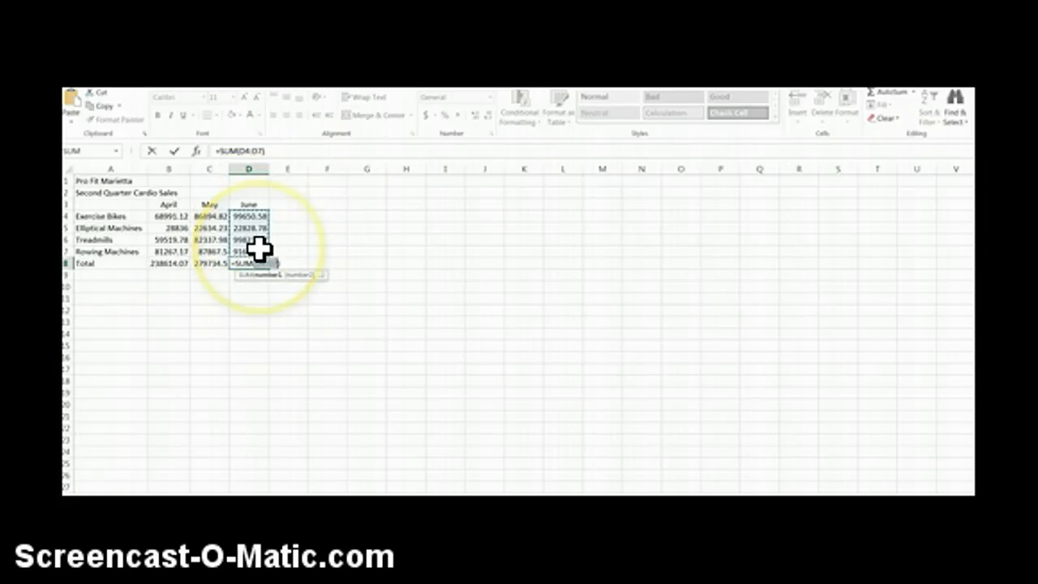
{"action": "key", "text": "Return"}
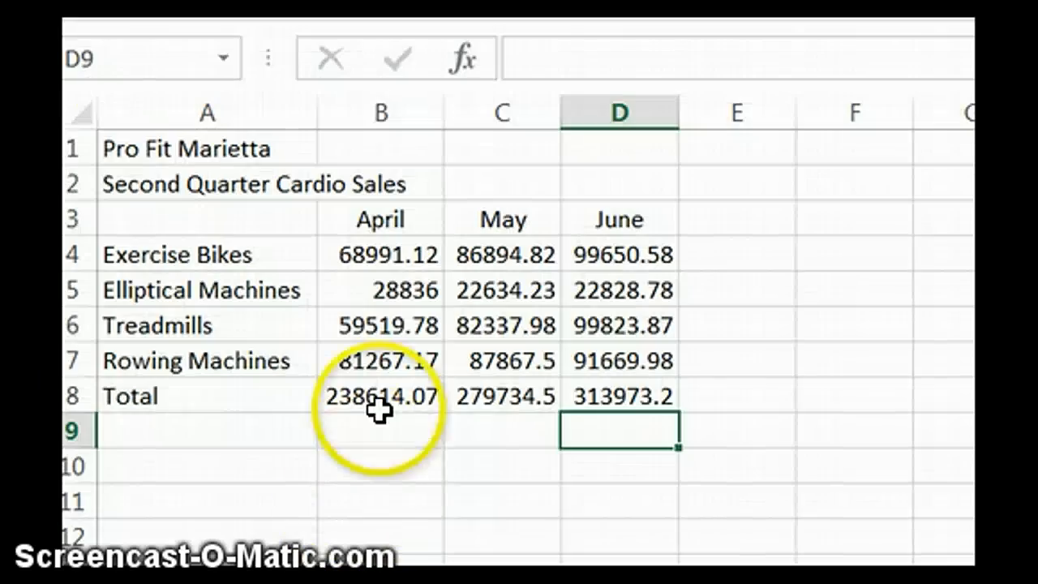
- Compare the formulas behind the April, May and June totals in row 8
{"action": "left_click", "coordinate": [167, 263]}
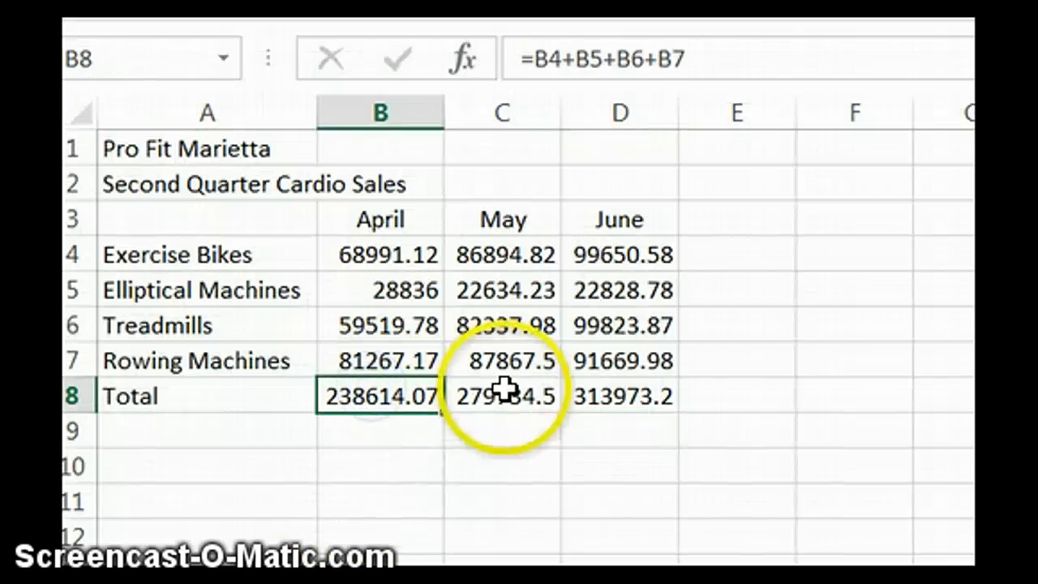
{"action": "left_click", "coordinate": [209, 264]}
{"action": "left_click", "coordinate": [621, 369]}
{"action": "left_click", "coordinate": [631, 396]}
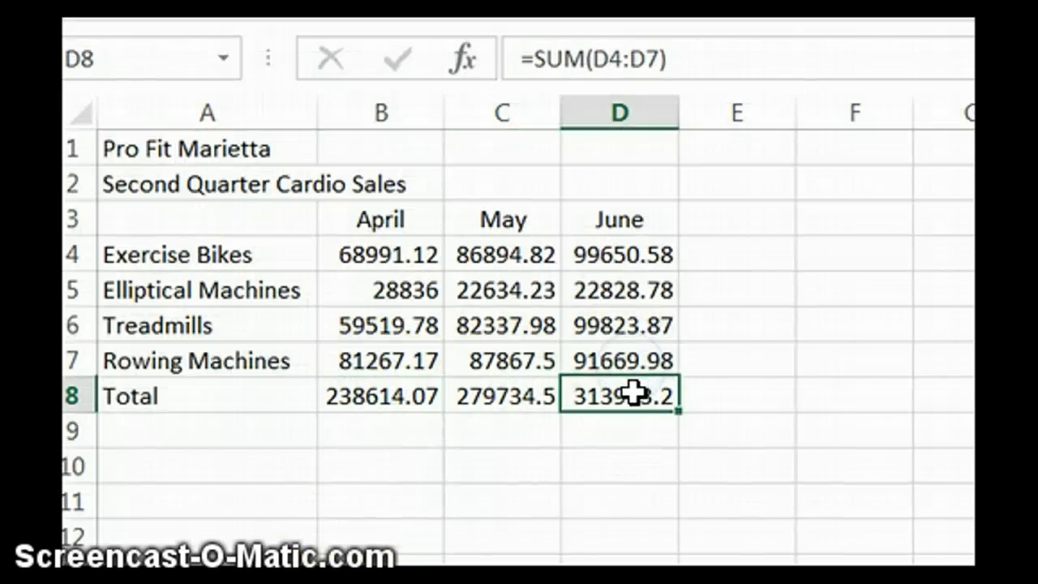
- Examine the individual cell references in the April total's formula in B8, leaving the formula as it is
{"action": "left_click", "coordinate": [397, 399]}
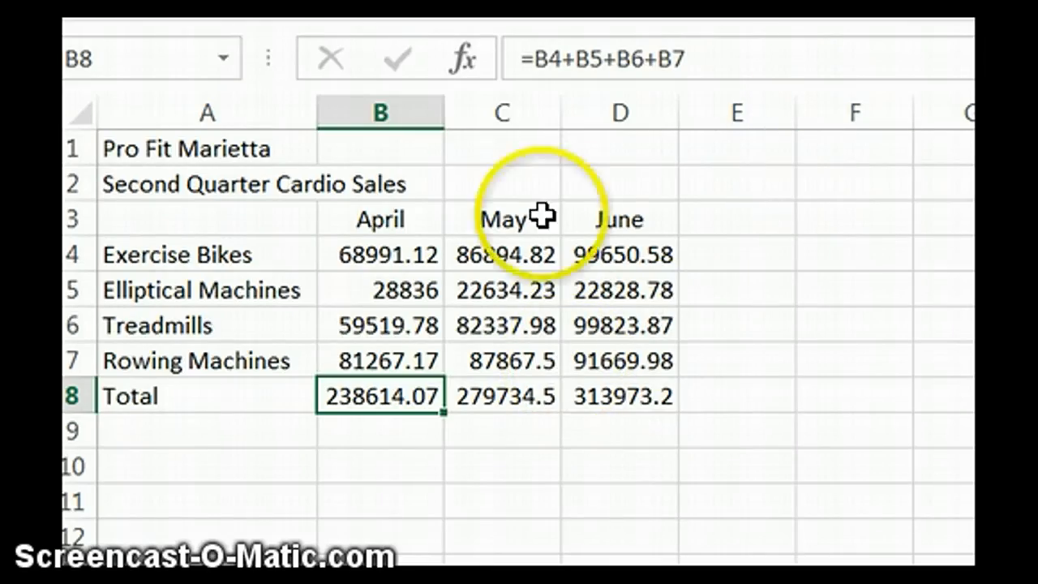
{"action": "double_click", "coordinate": [405, 397]}
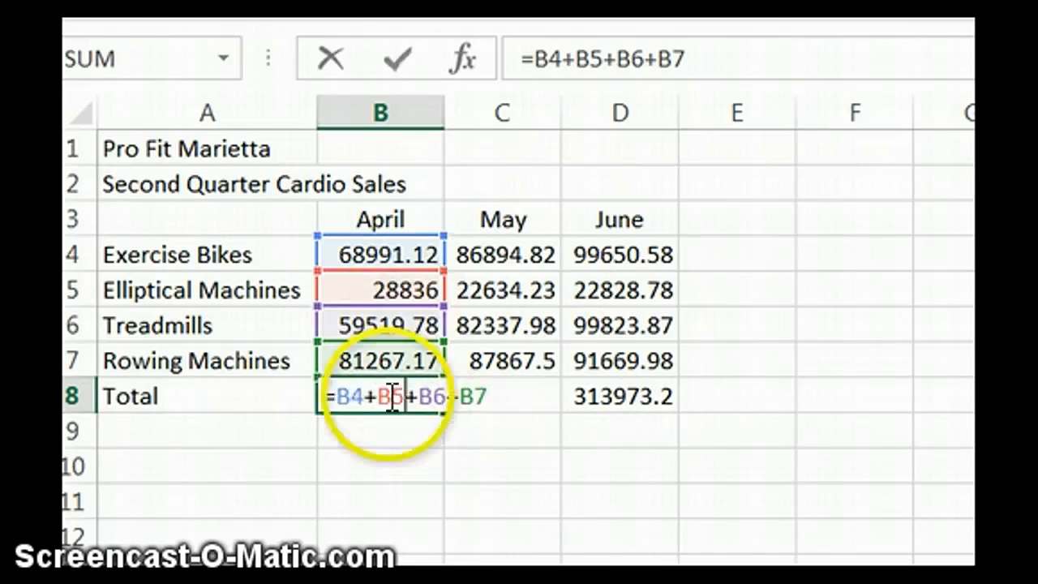
{"action": "left_click", "coordinate": [347, 395]}
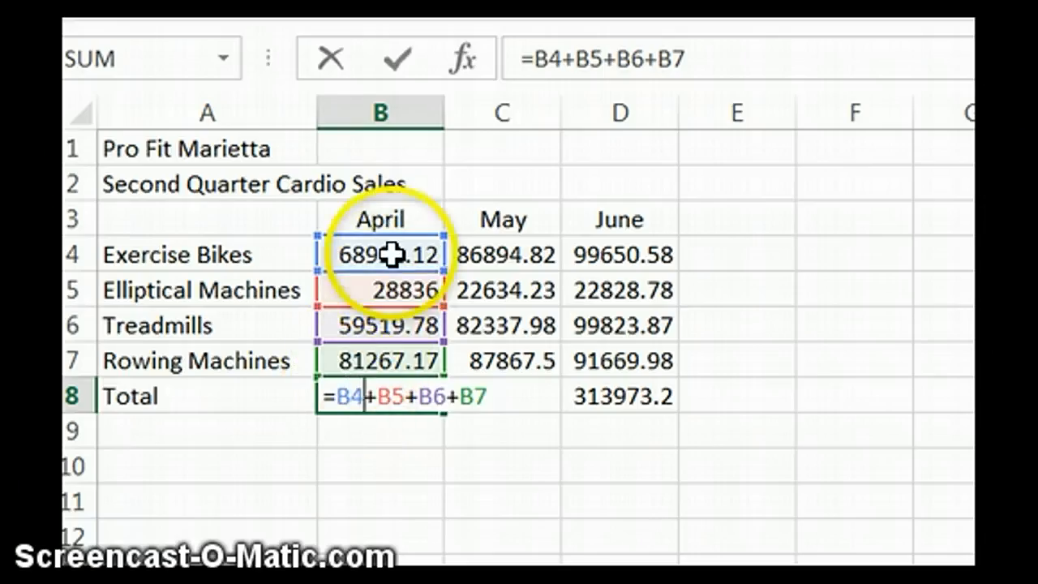
{"action": "left_click", "coordinate": [369, 413]}
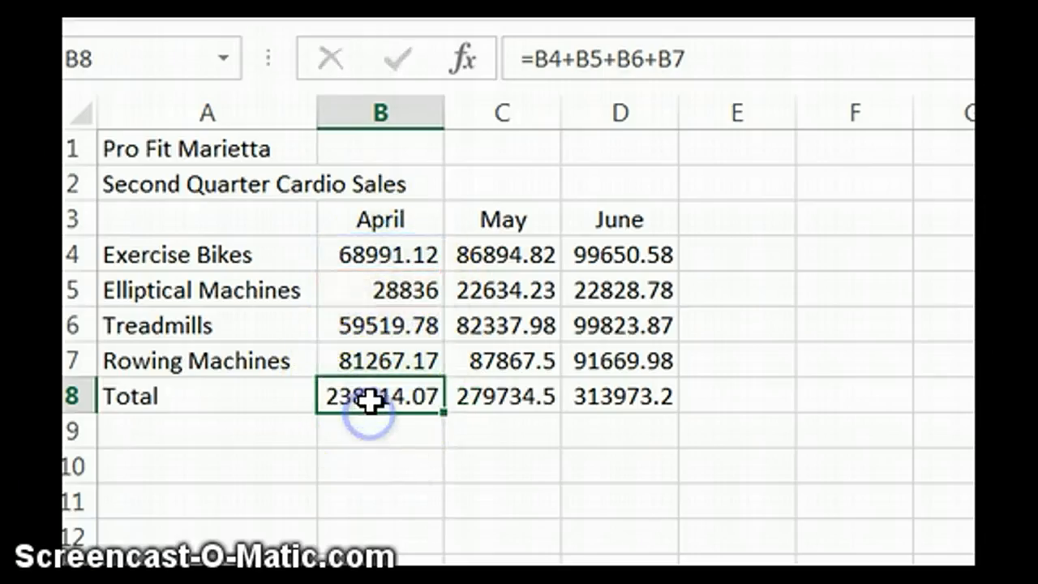
- Add the heading Total in E3, beside the June column heading
{"action": "left_click", "coordinate": [741, 214]}
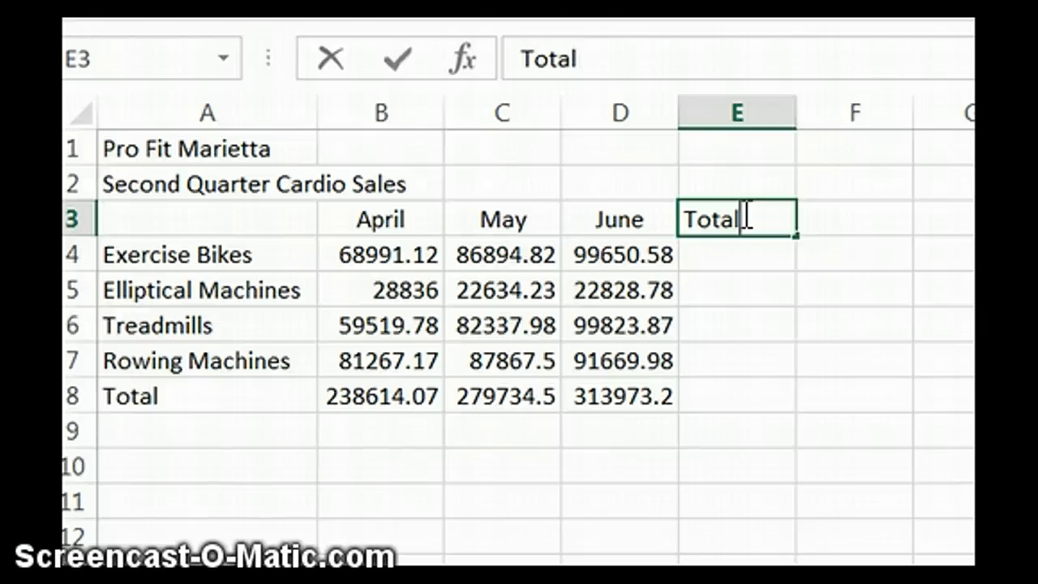
{"action": "key", "text": "Return"}
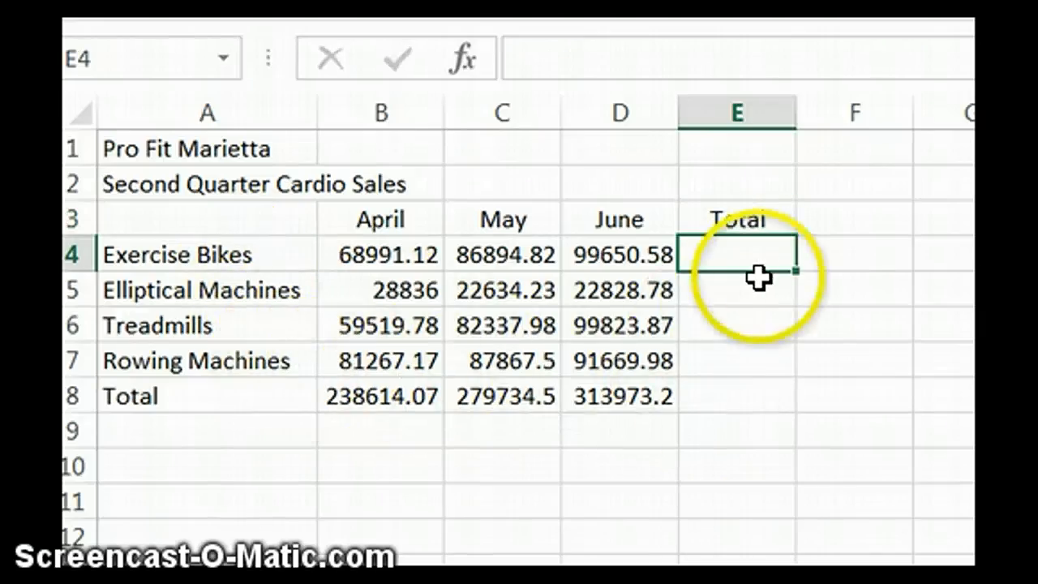
- Total the Exercise Bikes row in E4 with =SUM(B4:D4) and fill the formula down through E8
{"action": "type", "text": "="}
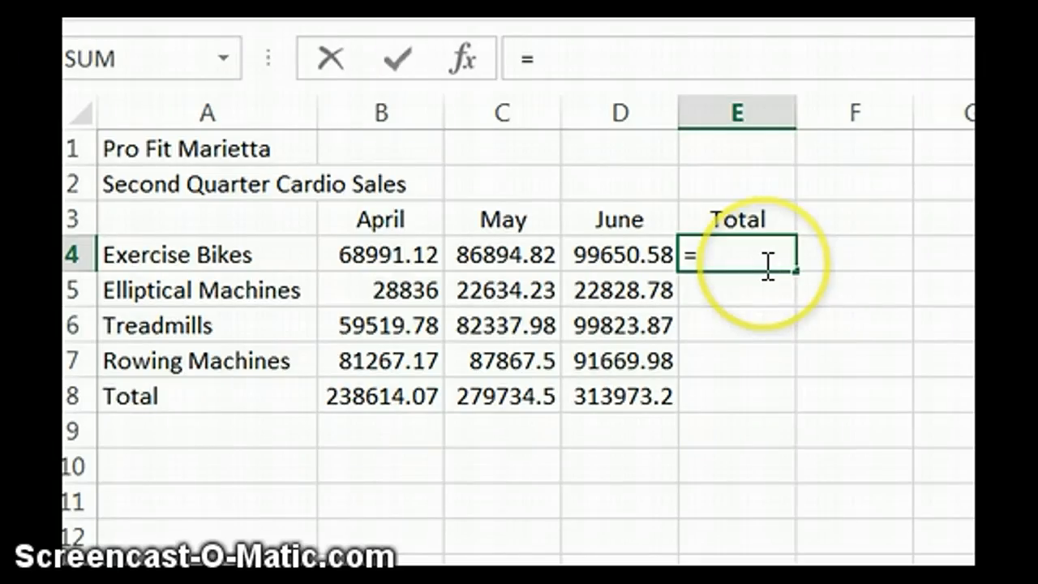
{"action": "type", "text": "sum("}
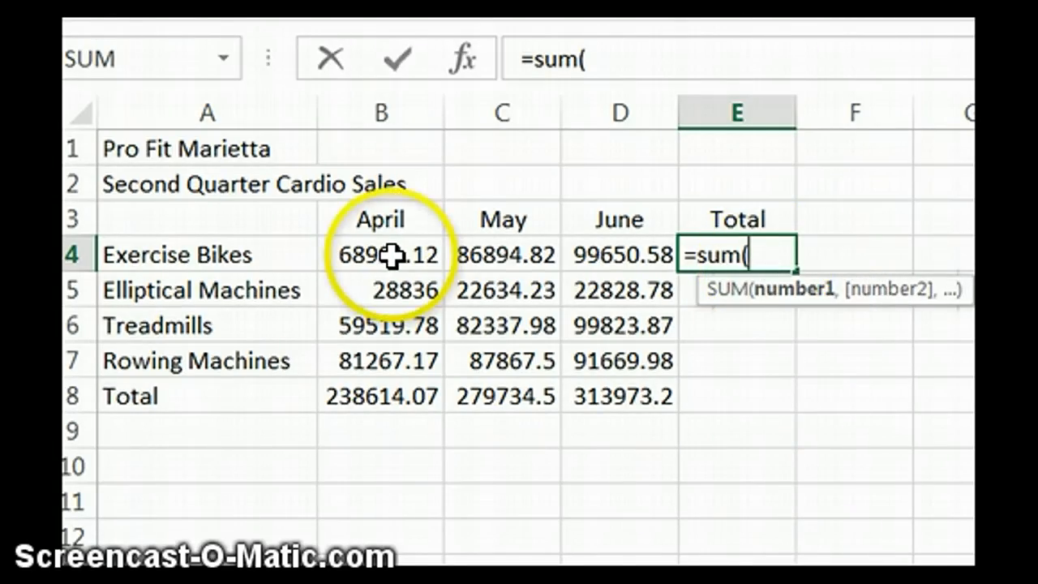
{"action": "left_click_drag", "start_coordinate": [392, 256], "coordinate": [620, 256]}
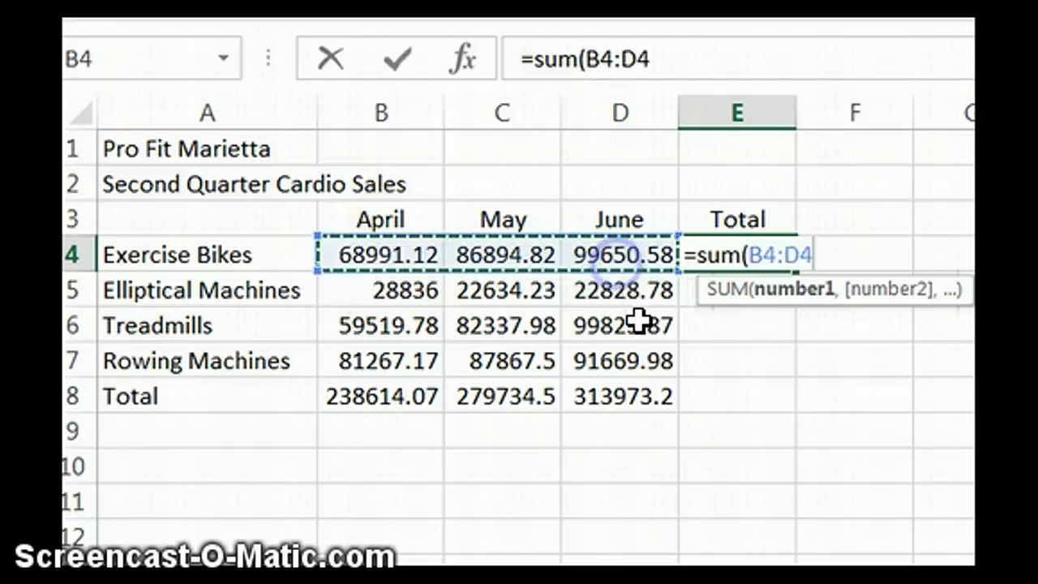
{"action": "type", "text": ")"}
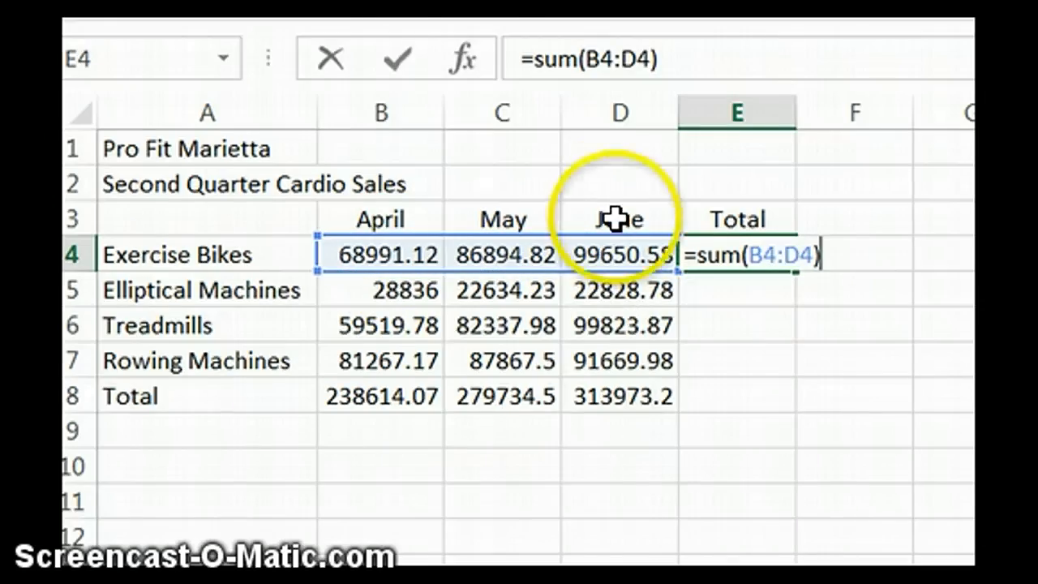
{"action": "left_click", "coordinate": [402, 64]}
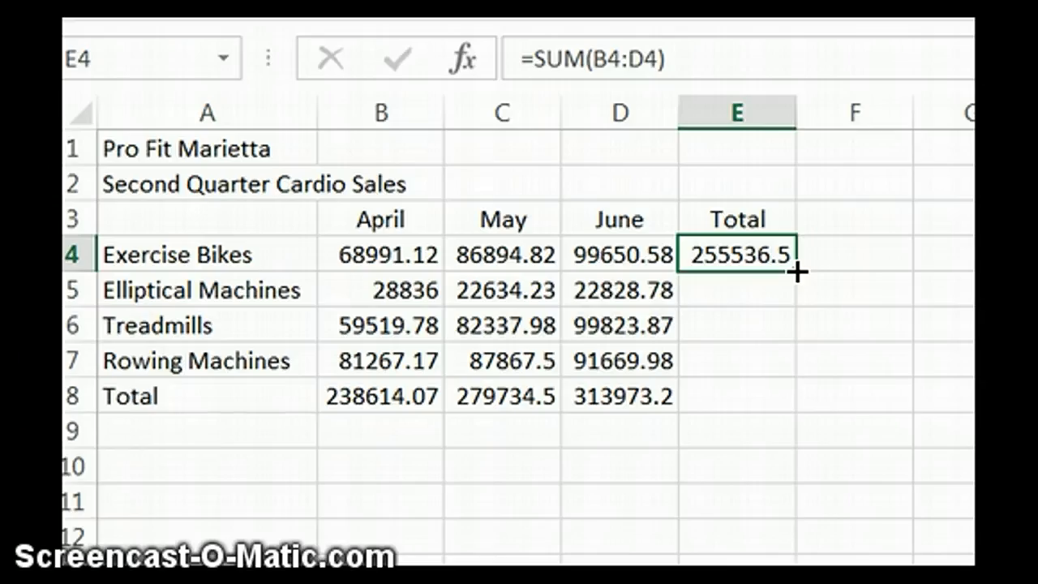
{"action": "left_click_drag", "start_coordinate": [796, 271], "coordinate": [771, 398]}
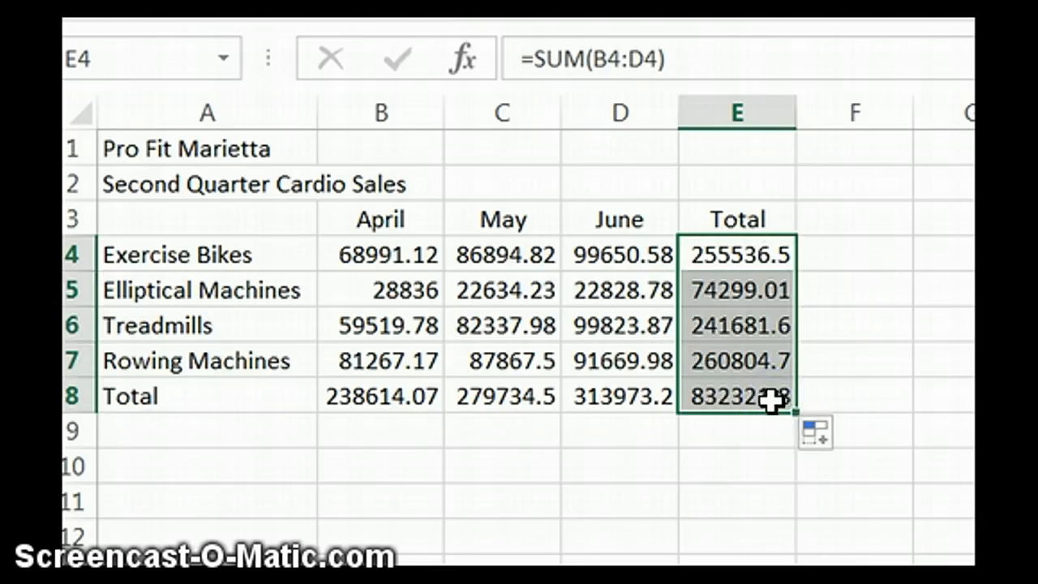
- Compare the SUM formulas behind the Elliptical Machines, Treadmills and Exercise Bikes totals in column E
{"action": "left_click", "coordinate": [736, 291]}
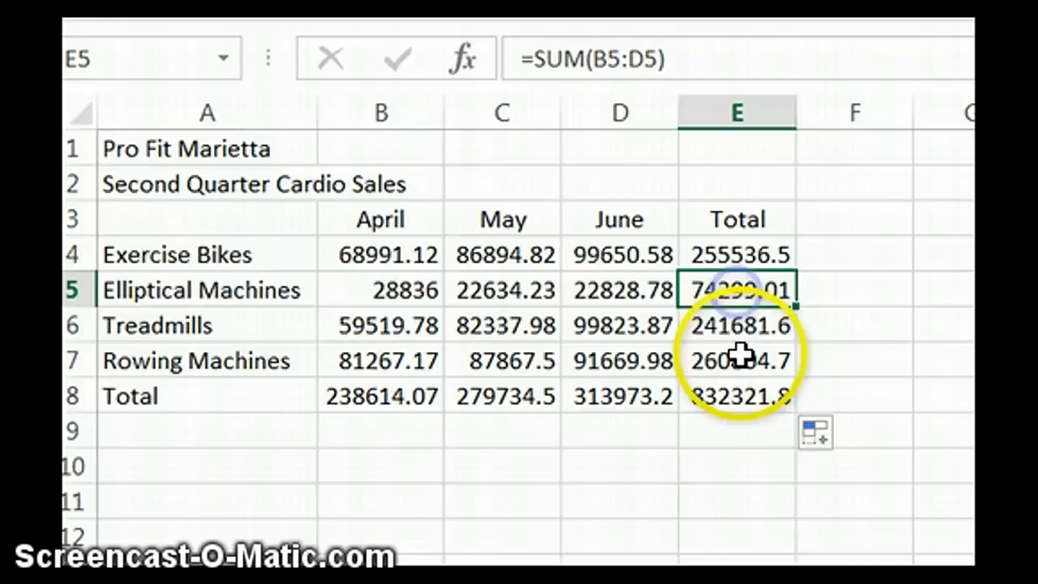
{"action": "double_click", "coordinate": [747, 290]}
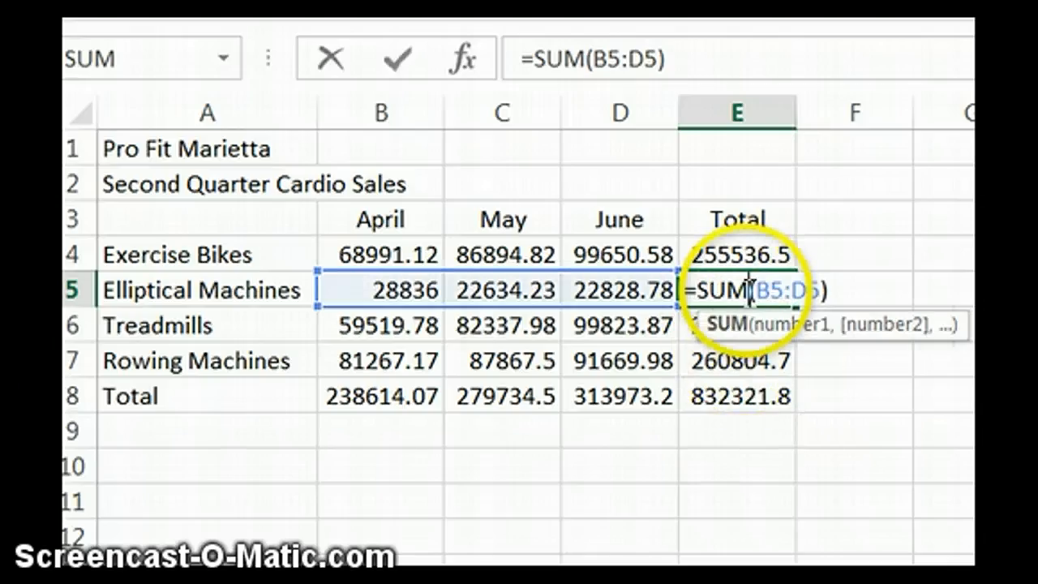
{"action": "left_click", "coordinate": [610, 334]}
{"action": "double_click", "coordinate": [730, 325]}
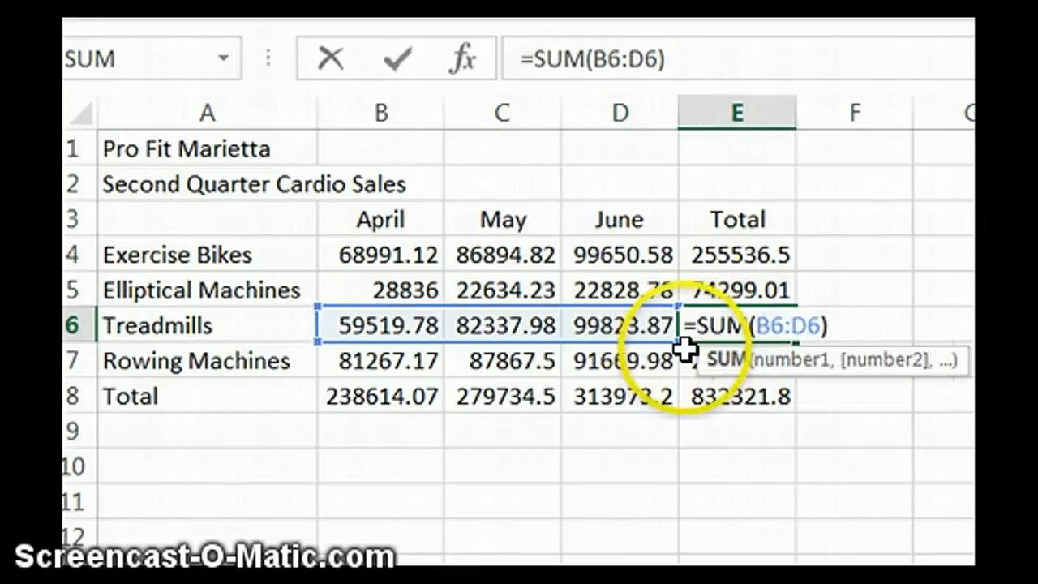
{"action": "left_click", "coordinate": [657, 362]}
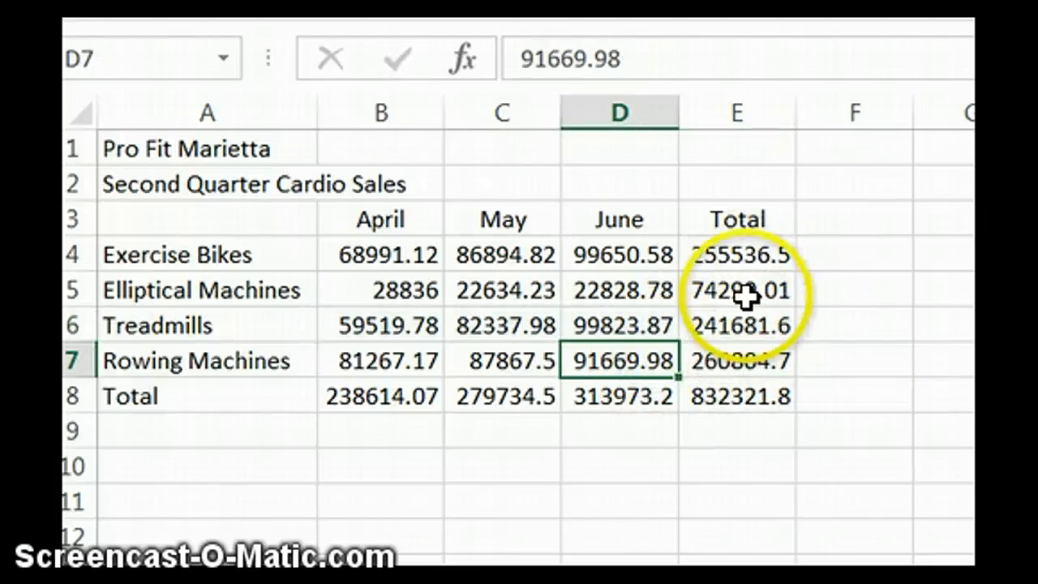
{"action": "left_click", "coordinate": [727, 254]}
{"action": "double_click", "coordinate": [744, 255]}
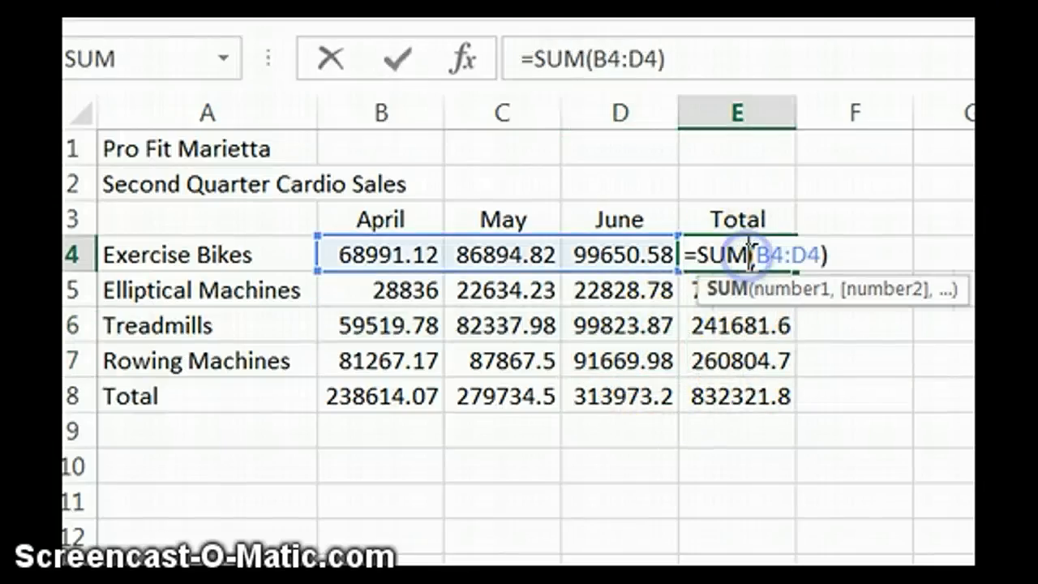
{"action": "double_click", "coordinate": [690, 289]}
{"action": "left_click", "coordinate": [862, 219]}
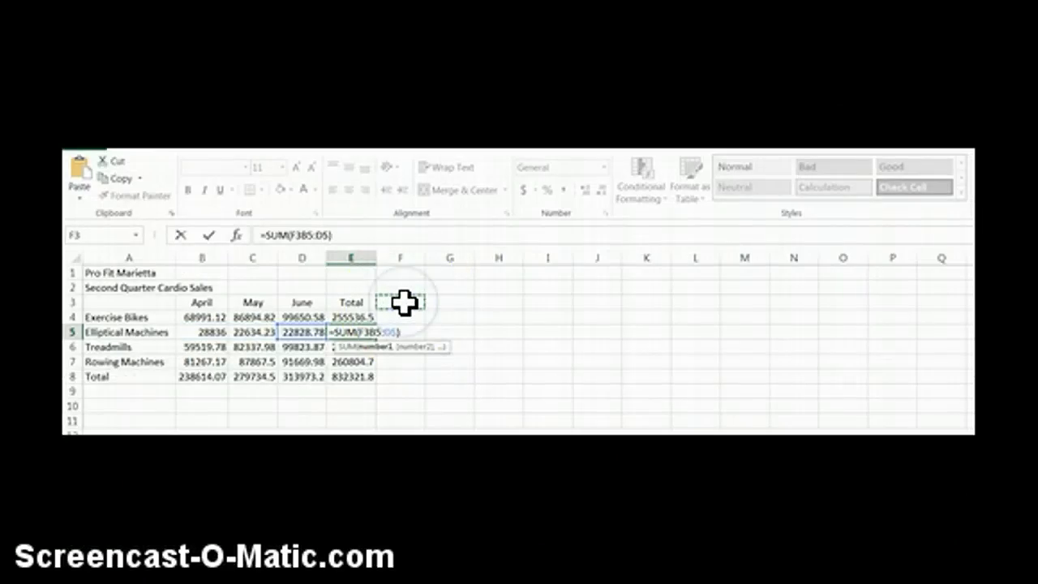
{"action": "left_click", "coordinate": [408, 316]}
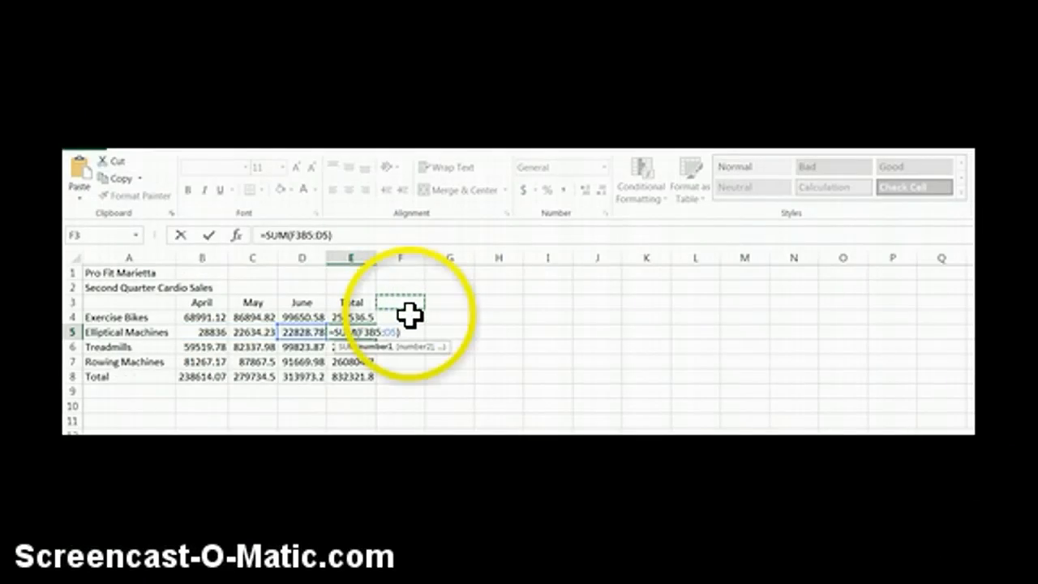
{"action": "left_click", "coordinate": [410, 375]}
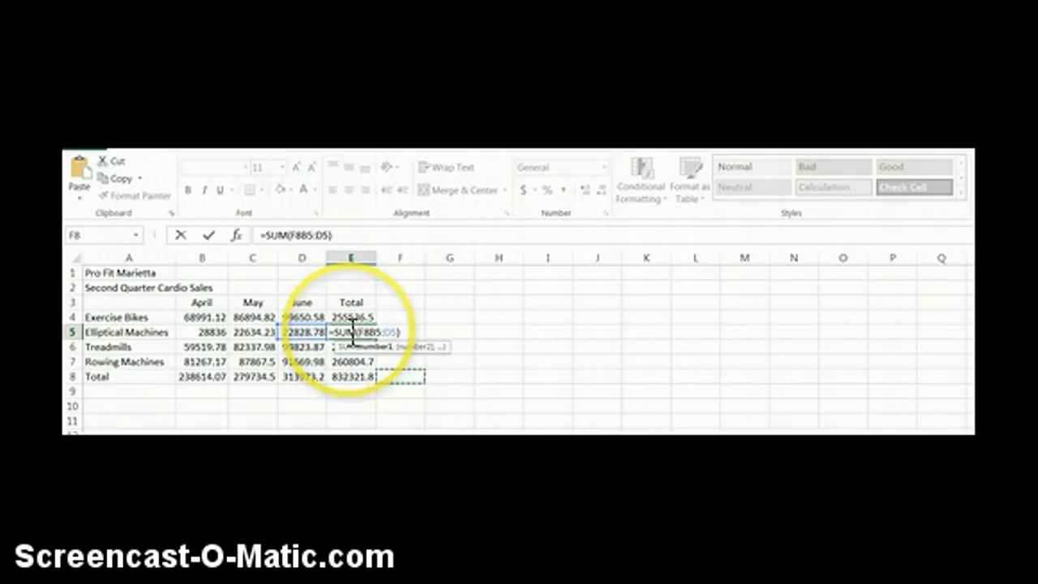
{"action": "key", "text": "Escape"}
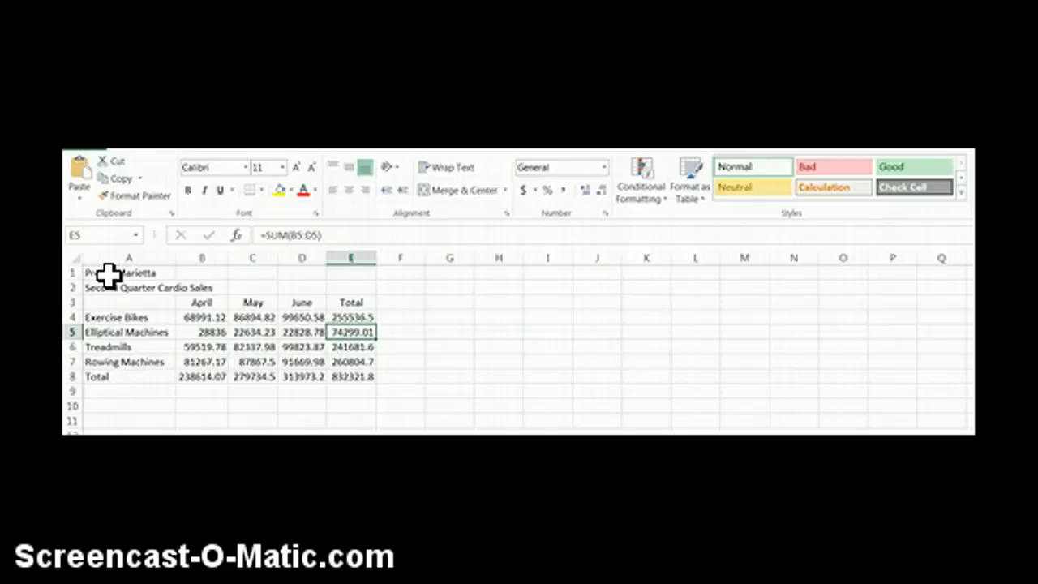
- Merge and center the title Pro Fit Marietta across A1:F1 and the subtitle Second Quarter Cardio Sales across A2:F2
{"action": "left_click_drag", "start_coordinate": [108, 276], "coordinate": [412, 275]}
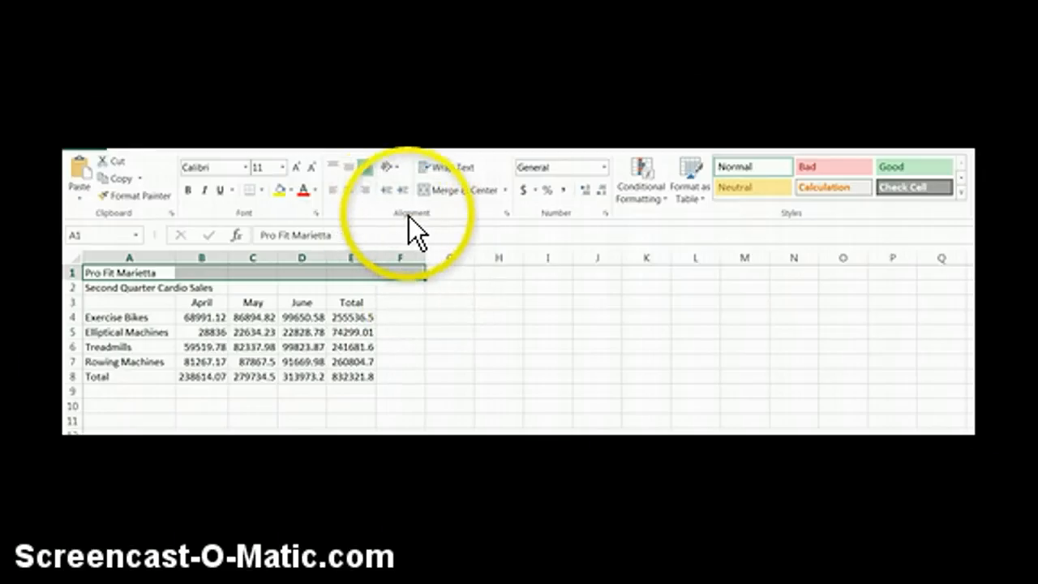
{"action": "left_click", "coordinate": [452, 195]}
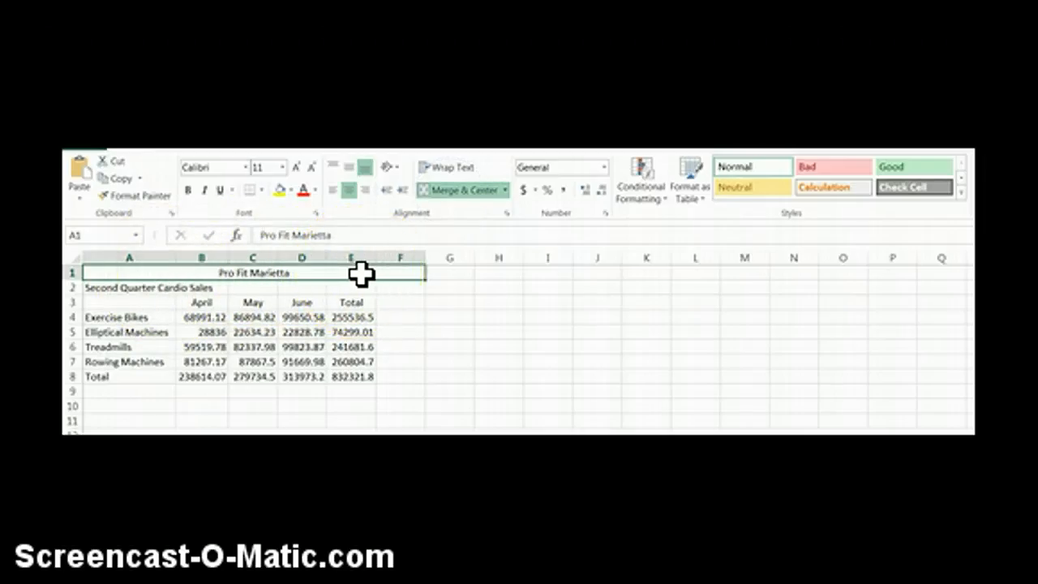
{"action": "left_click", "coordinate": [122, 287]}
{"action": "left_click_drag", "start_coordinate": [209, 288], "coordinate": [407, 286]}
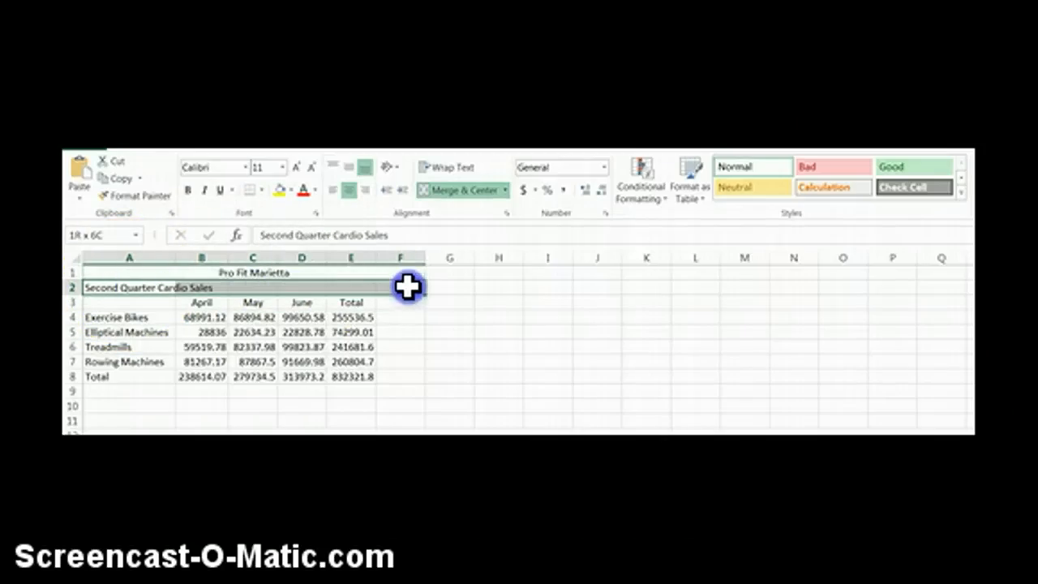
{"action": "left_click", "coordinate": [449, 190]}
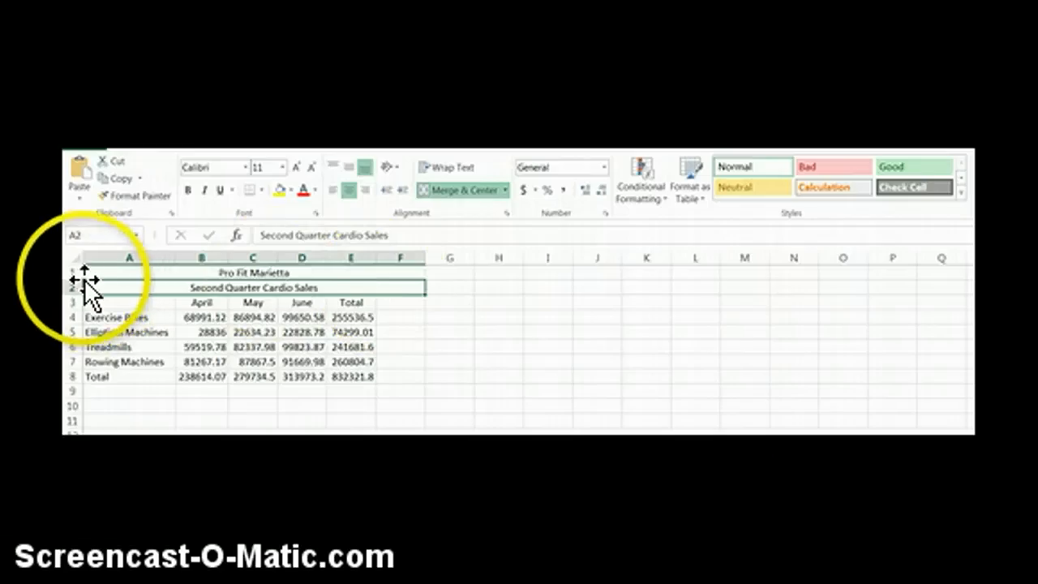
- Apply the 40% - Accent4 and Title cell styles to the Pro Fit Marietta title in row 1
{"action": "left_click", "coordinate": [223, 271]}
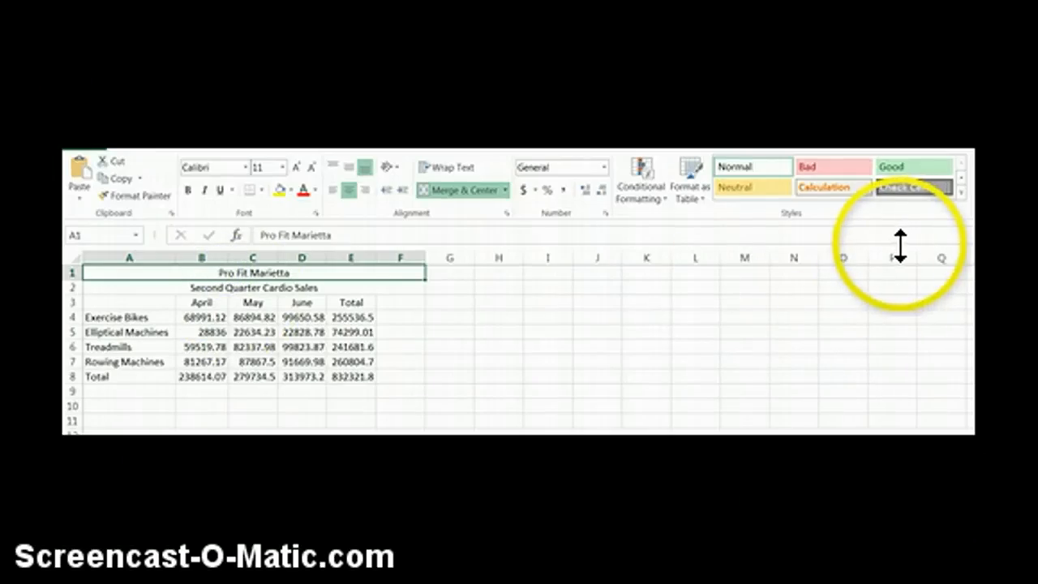
{"action": "left_click", "coordinate": [962, 194]}
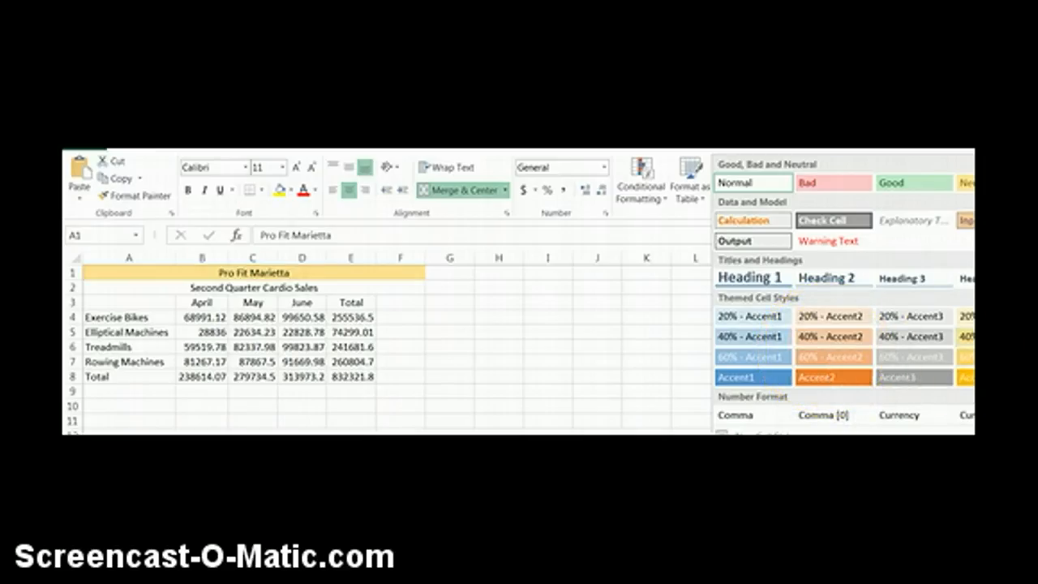
{"action": "left_click", "coordinate": [966, 336]}
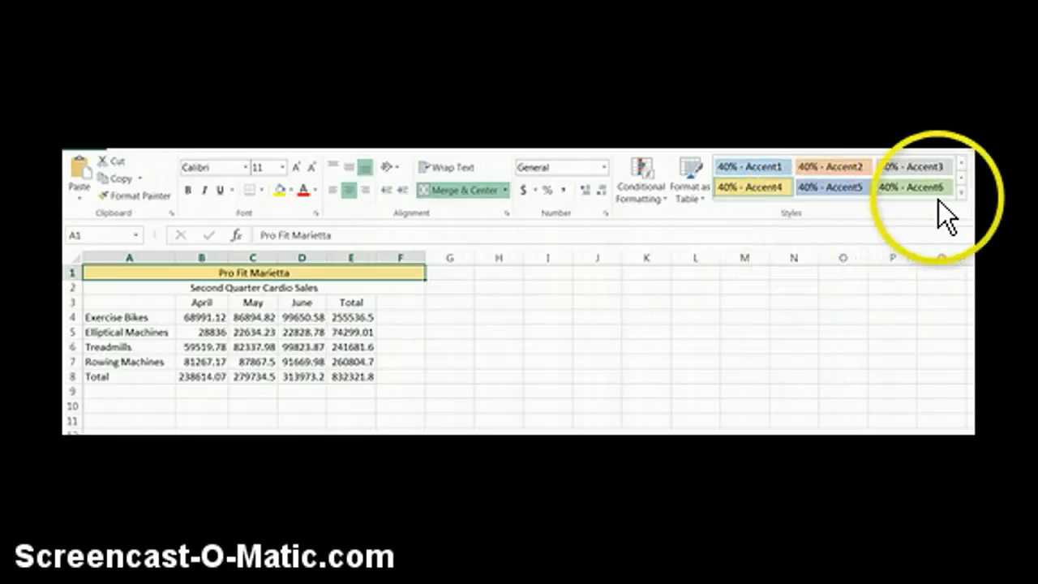
{"action": "left_click", "coordinate": [962, 194]}
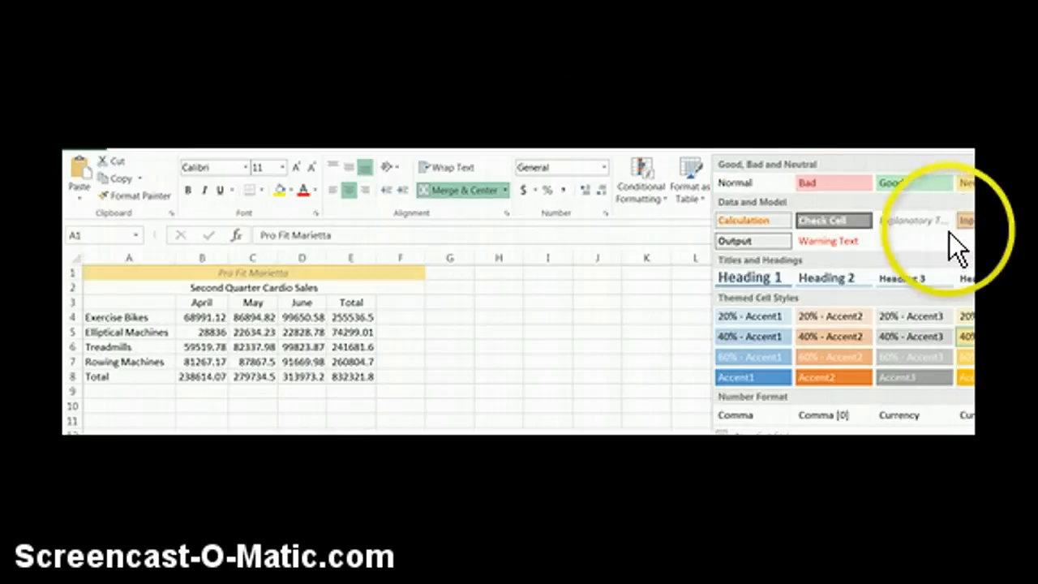
{"action": "left_click", "coordinate": [1036, 278]}
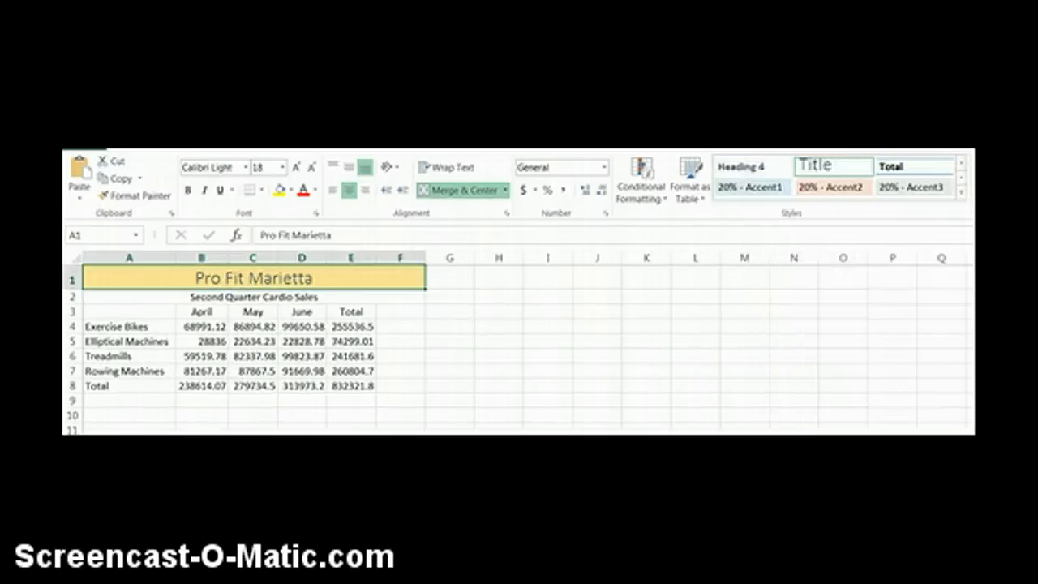
- Apply the 40% - Accent2 and Heading 1 cell styles to the Second Quarter Cardio Sales subtitle in row 2
{"action": "left_click", "coordinate": [179, 296]}
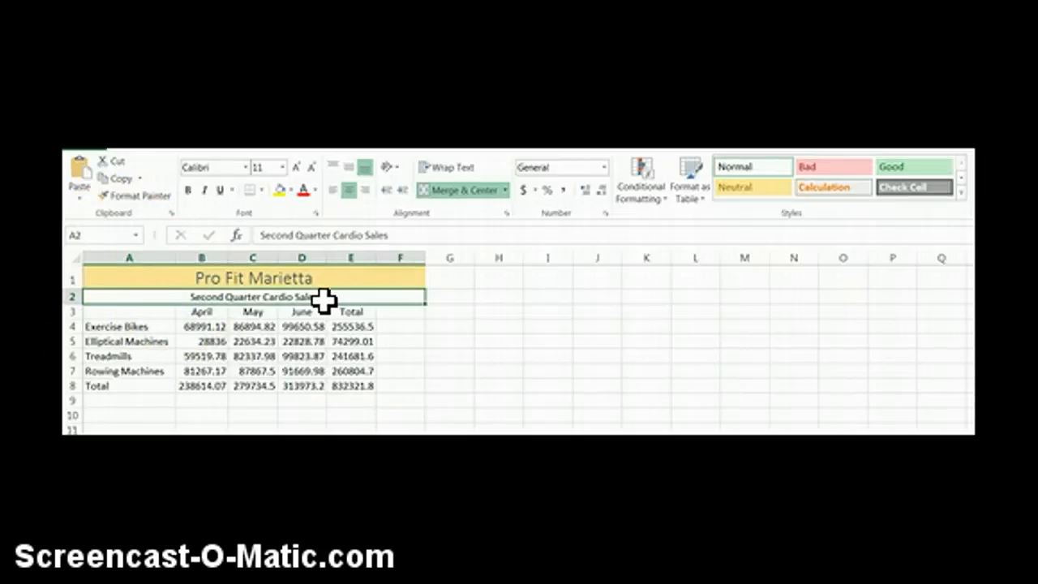
{"action": "left_click", "coordinate": [960, 196]}
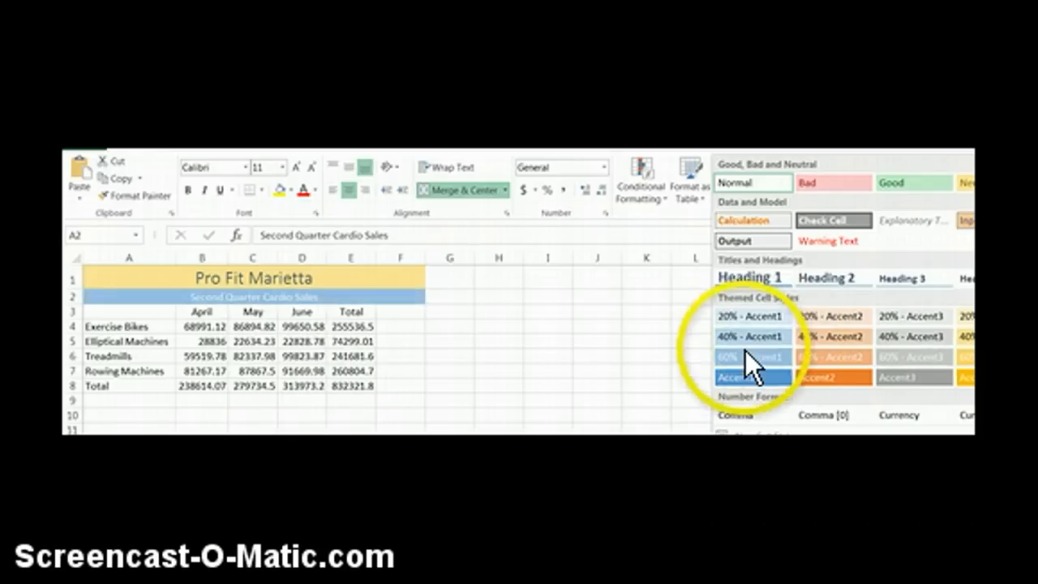
{"action": "left_click", "coordinate": [838, 342]}
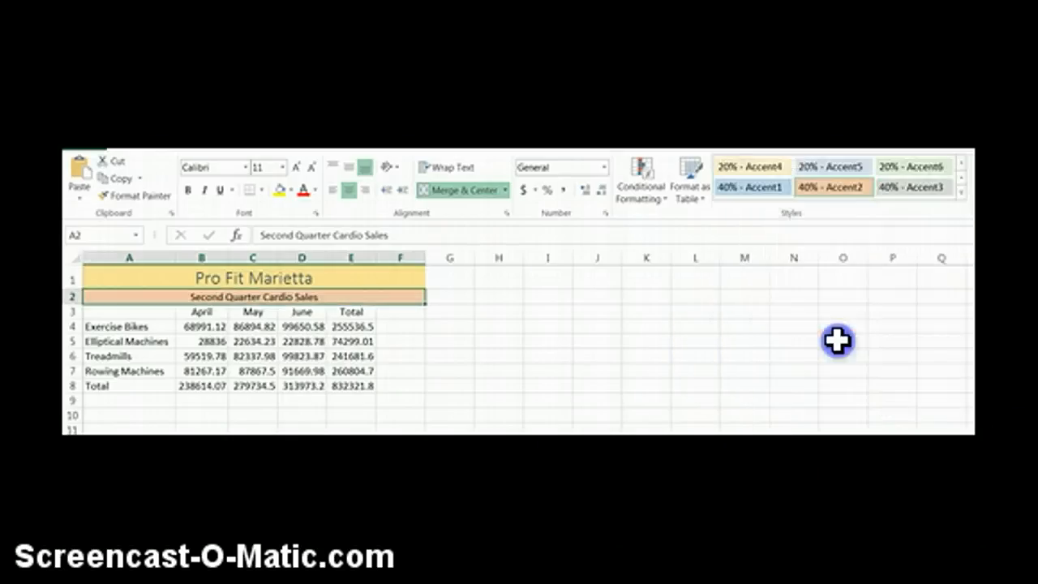
{"action": "left_click", "coordinate": [961, 193]}
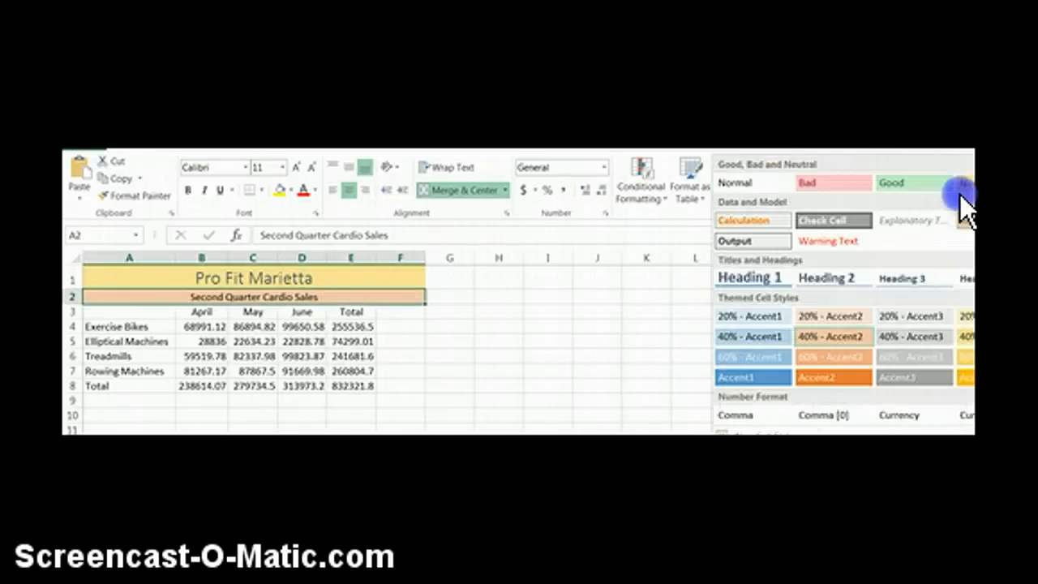
{"action": "left_click", "coordinate": [754, 282]}
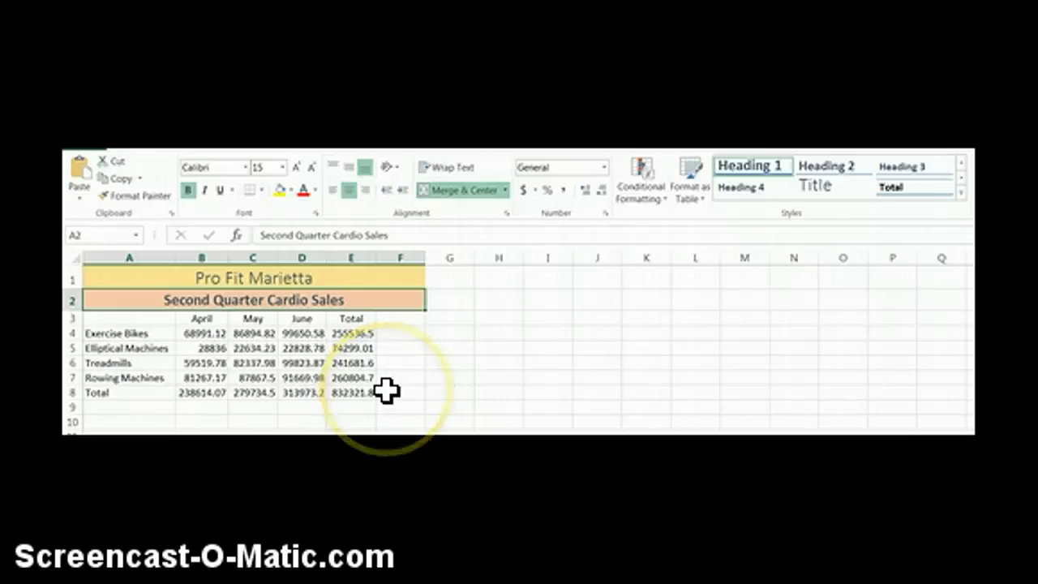
- Apply the Heading 4 cell style to the column headings in B3:E3 and the row labels in A4:A8 together
{"action": "left_click", "coordinate": [357, 319]}
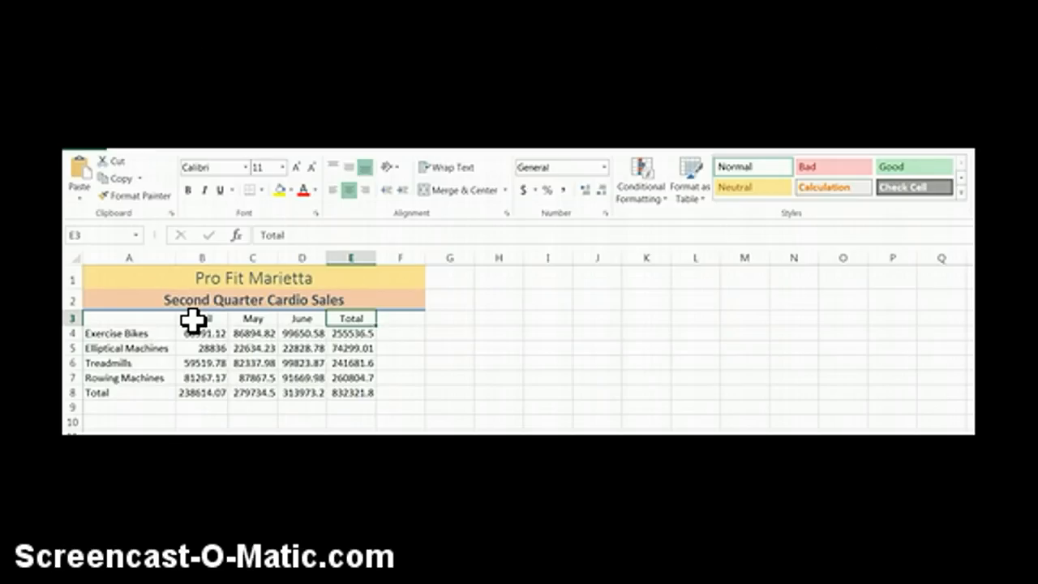
{"action": "left_click", "coordinate": [192, 320]}
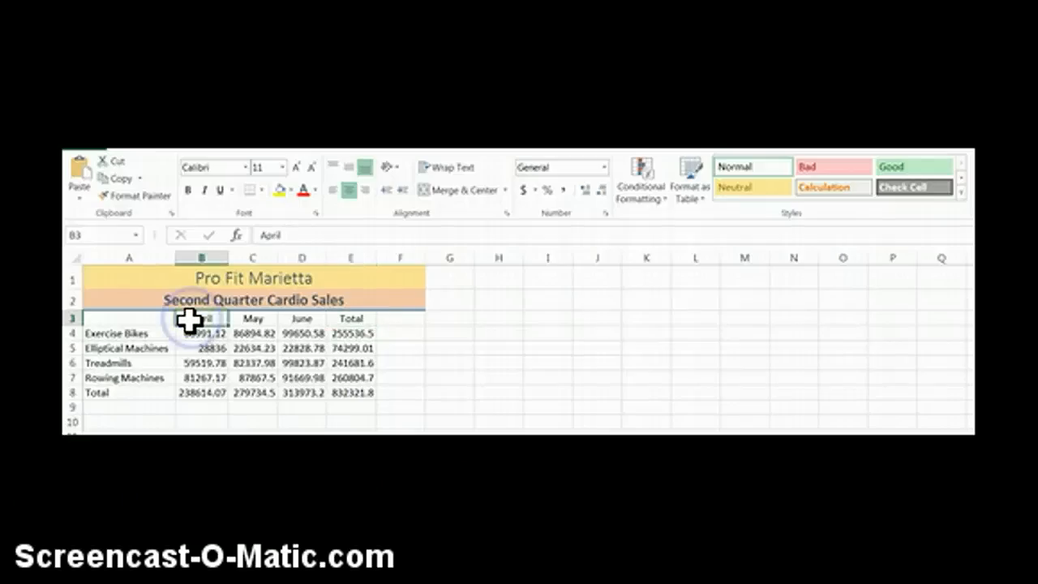
{"action": "left_click_drag", "start_coordinate": [189, 317], "coordinate": [343, 318]}
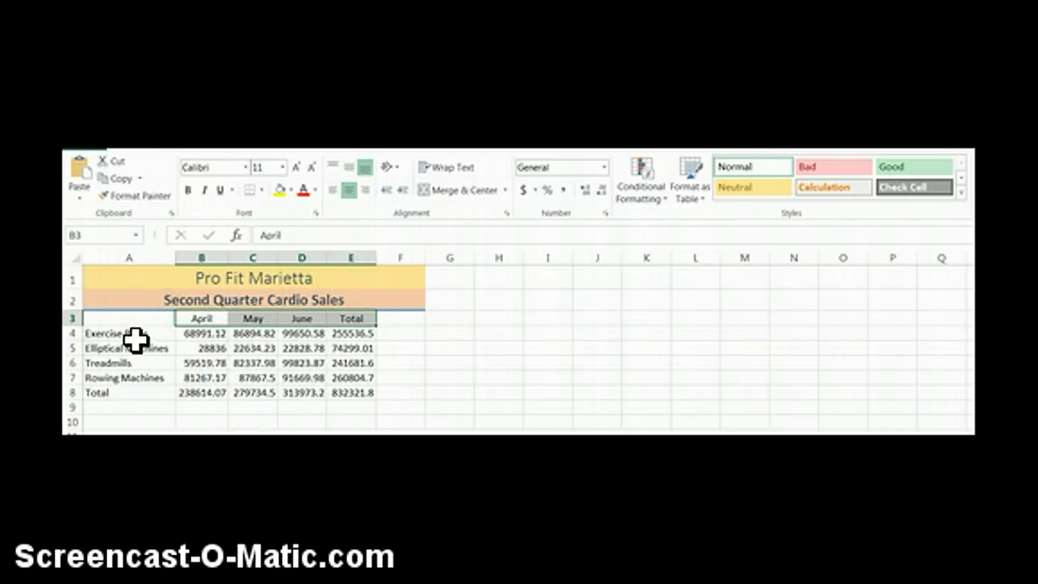
{"action": "left_click_drag", "start_coordinate": [126, 330], "coordinate": [121, 387]}
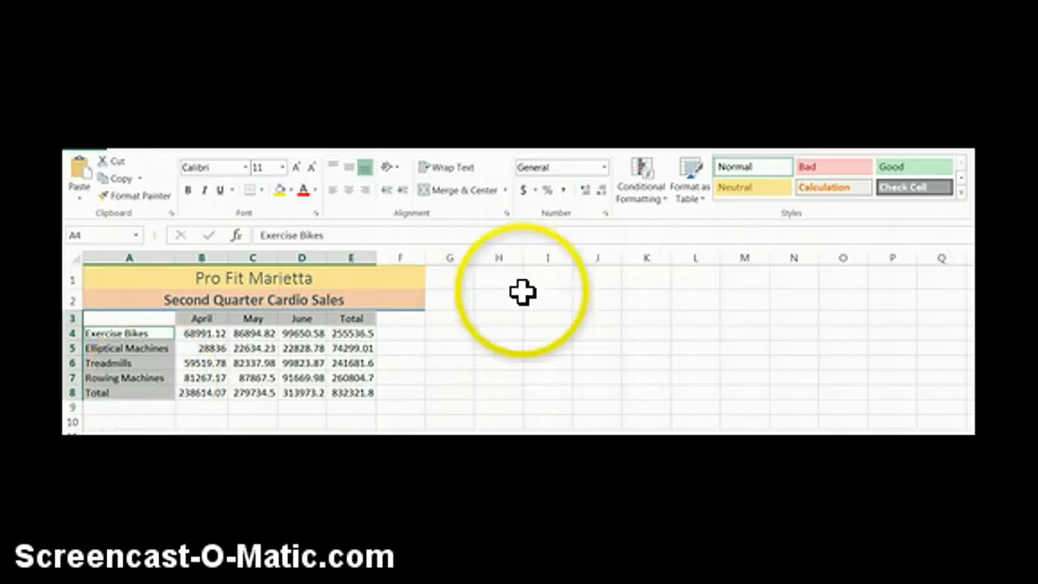
{"action": "left_click", "coordinate": [962, 194]}
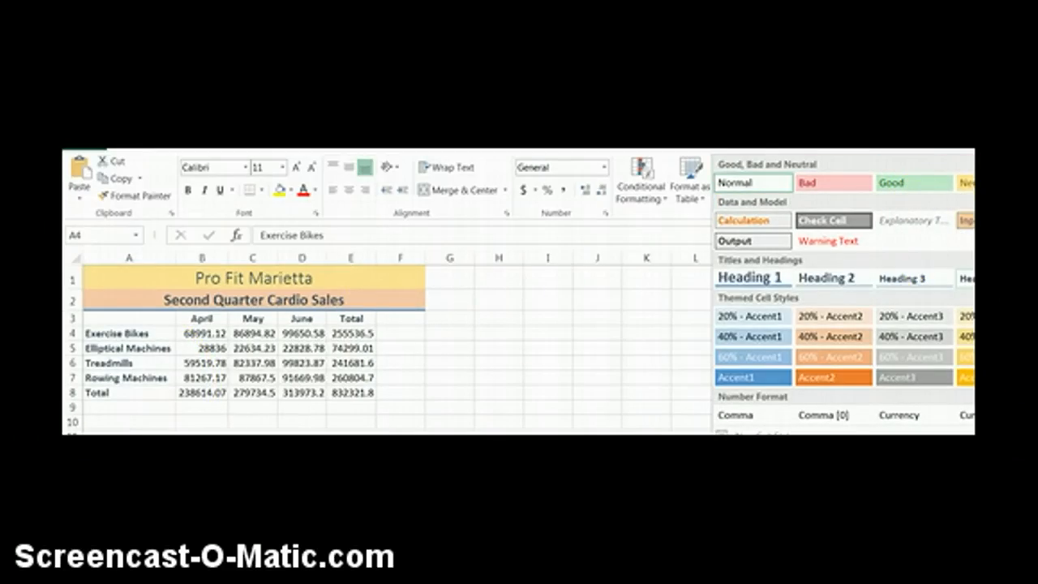
{"action": "left_click", "coordinate": [971, 278]}
{"action": "left_click", "coordinate": [395, 371]}
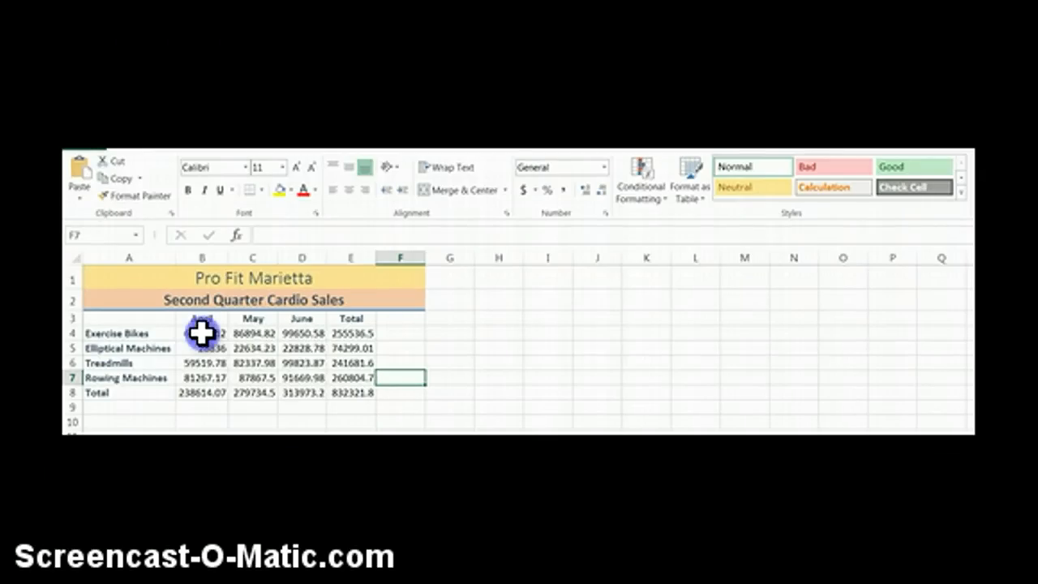
- Format the Exercise Bikes figures in B4:E4 and the totals in B8:E8 with the dollar Accounting number format
{"action": "left_click_drag", "start_coordinate": [201, 333], "coordinate": [345, 335]}
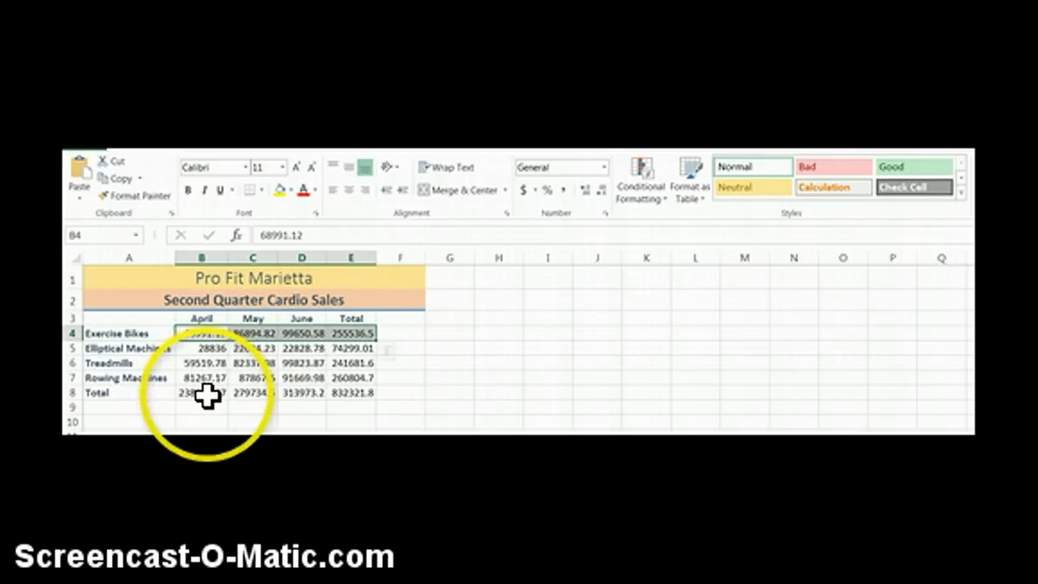
{"action": "left_click_drag", "start_coordinate": [195, 392], "coordinate": [343, 394]}
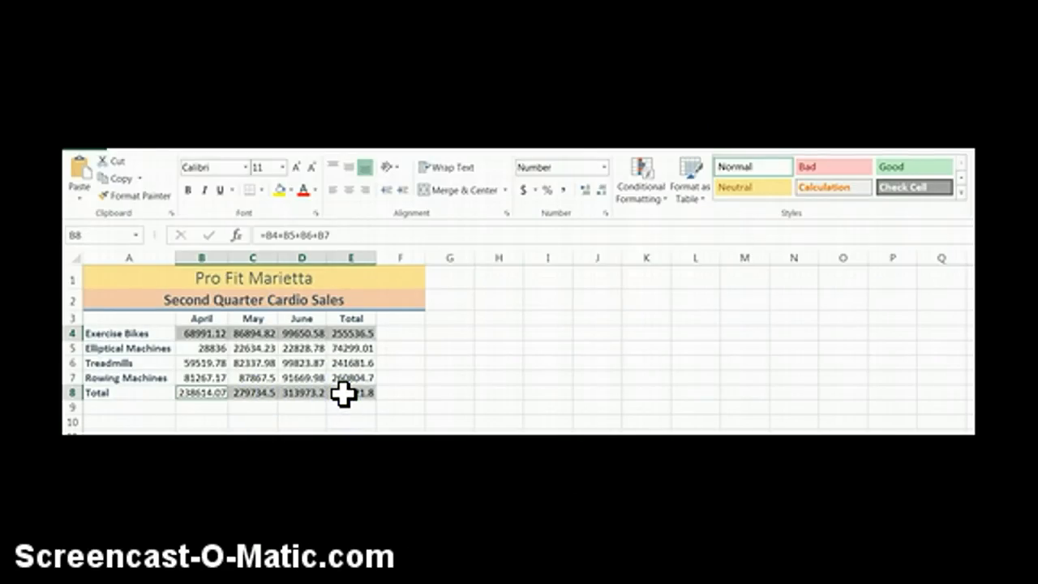
{"action": "left_click", "coordinate": [523, 190]}
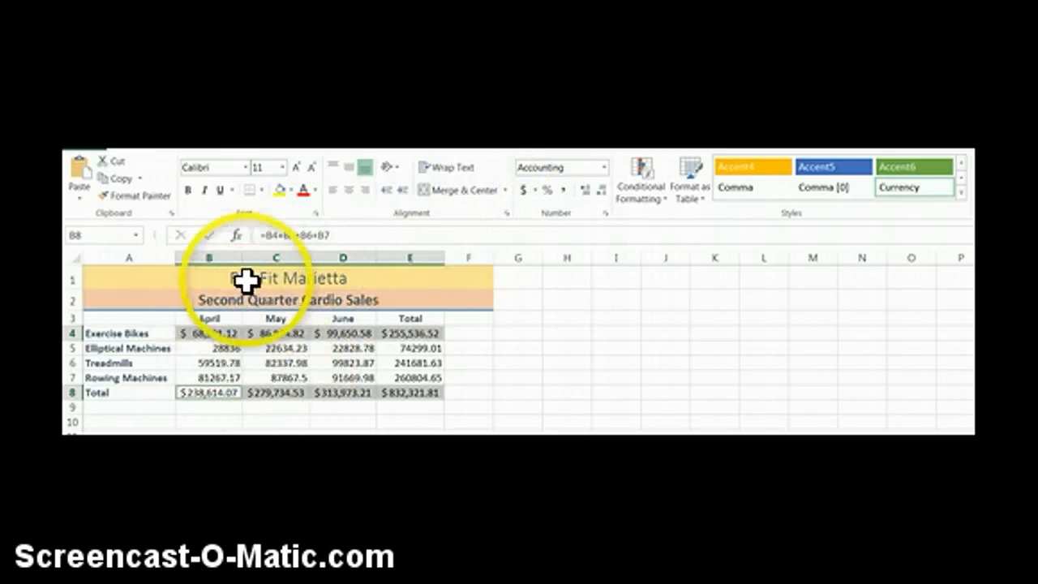
- Narrow column B slightly and restore its width by auto-fitting it to its contents
{"action": "left_click_drag", "start_coordinate": [241, 256], "coordinate": [233, 256]}
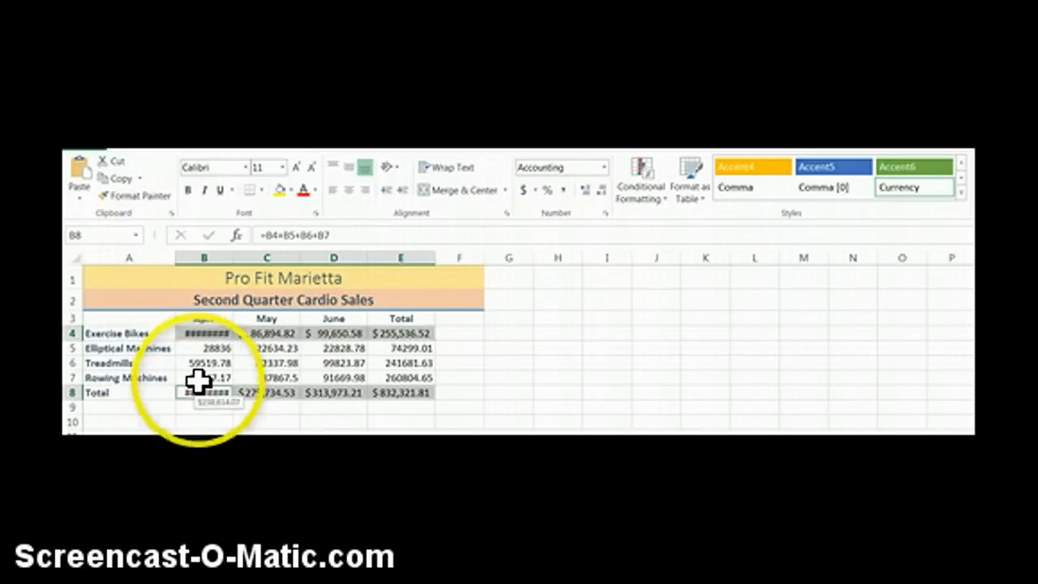
{"action": "double_click", "coordinate": [233, 257]}
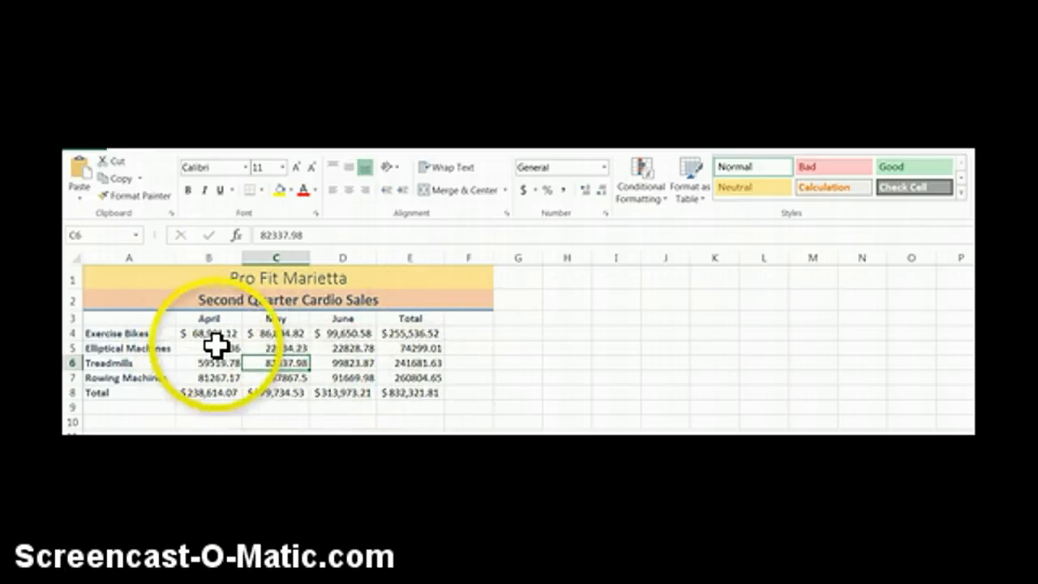
- Apply the comma number format to the Elliptical Machines, Treadmills and Rowing Machines figures in B5:E7
{"action": "left_click_drag", "start_coordinate": [208, 348], "coordinate": [398, 377]}
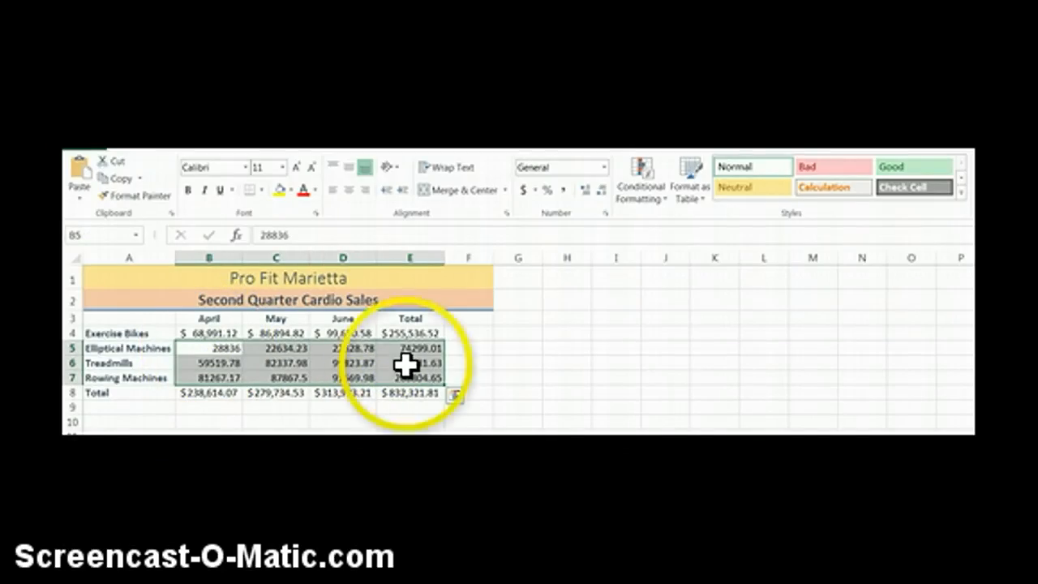
{"action": "left_click", "coordinate": [562, 191]}
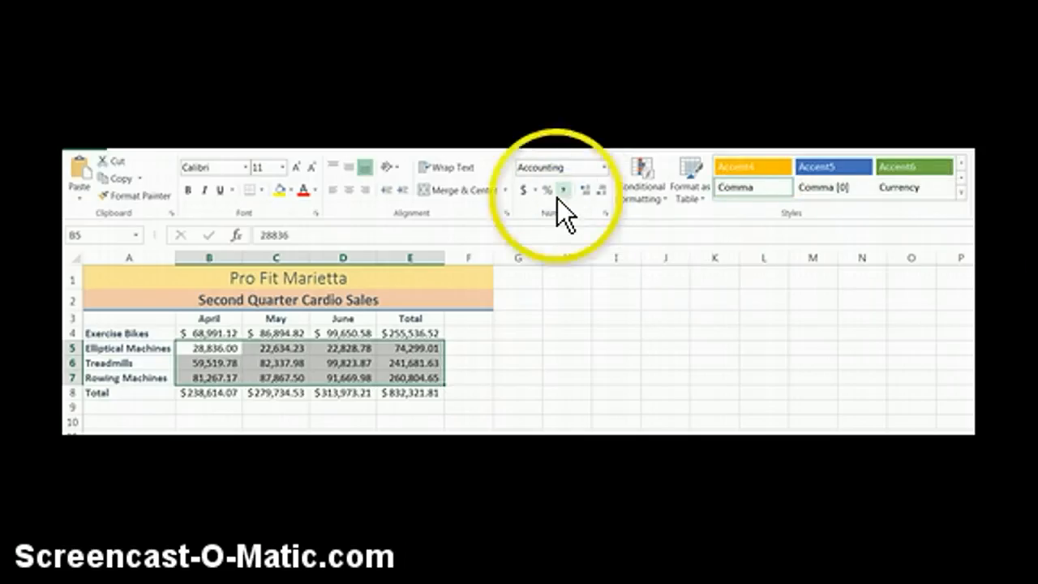
{"action": "left_click", "coordinate": [294, 350]}
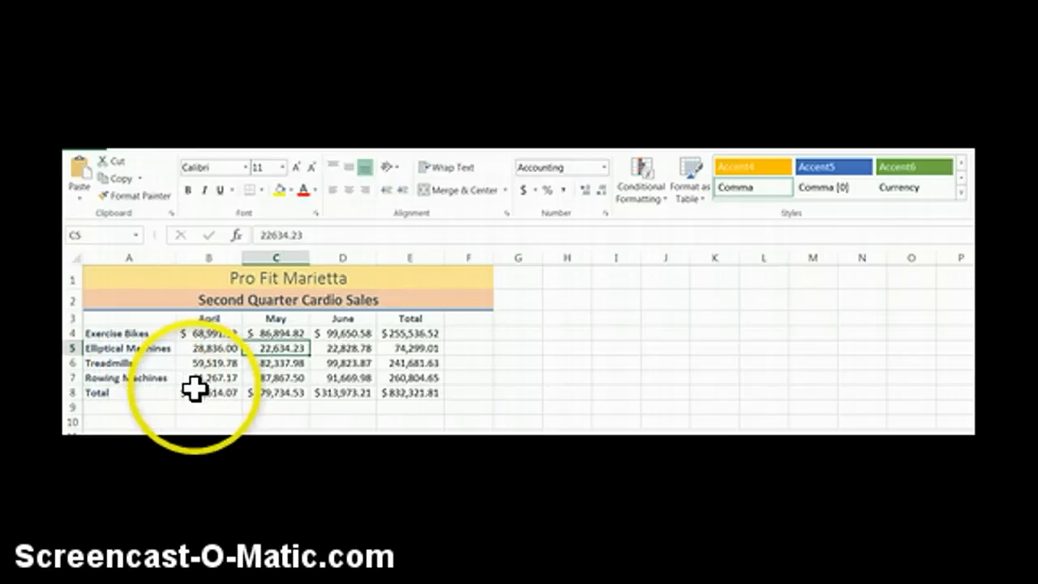
- Apply the Total cell style to the totals in B8:E8, giving them bold text with top and bottom borders
{"action": "left_click_drag", "start_coordinate": [195, 393], "coordinate": [385, 392]}
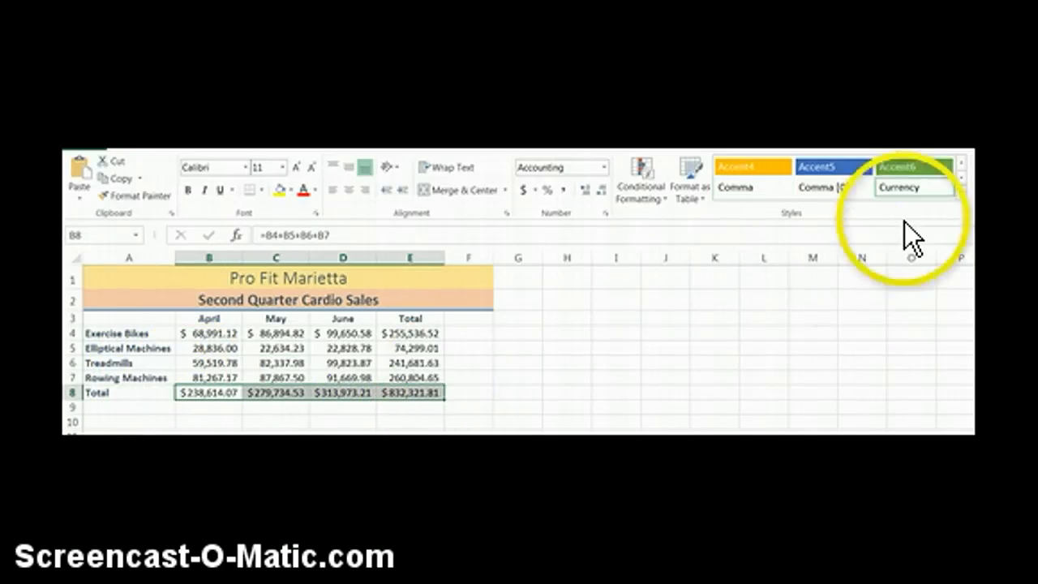
{"action": "left_click", "coordinate": [960, 192]}
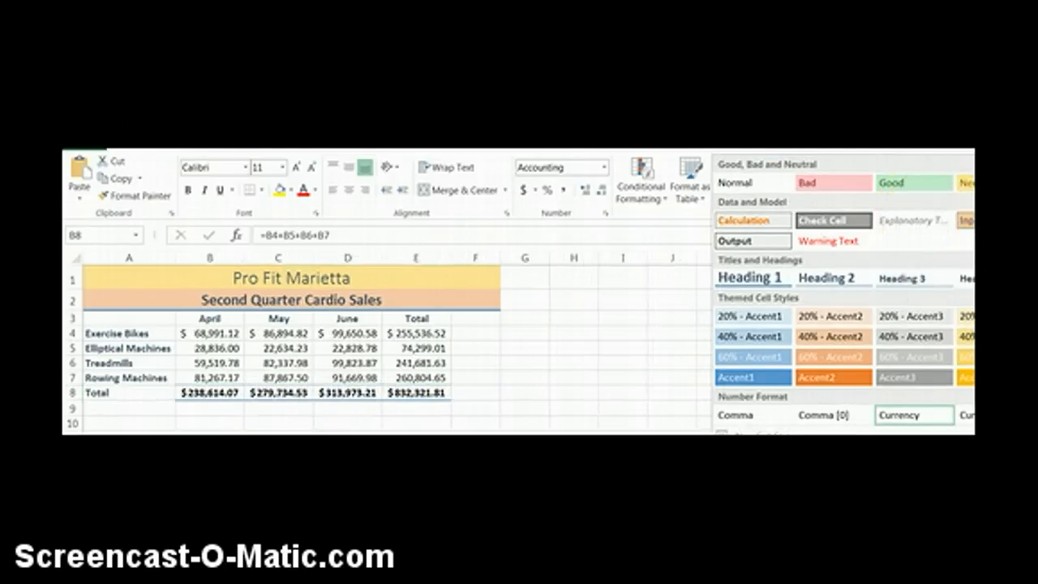
{"action": "left_click", "coordinate": [670, 345]}
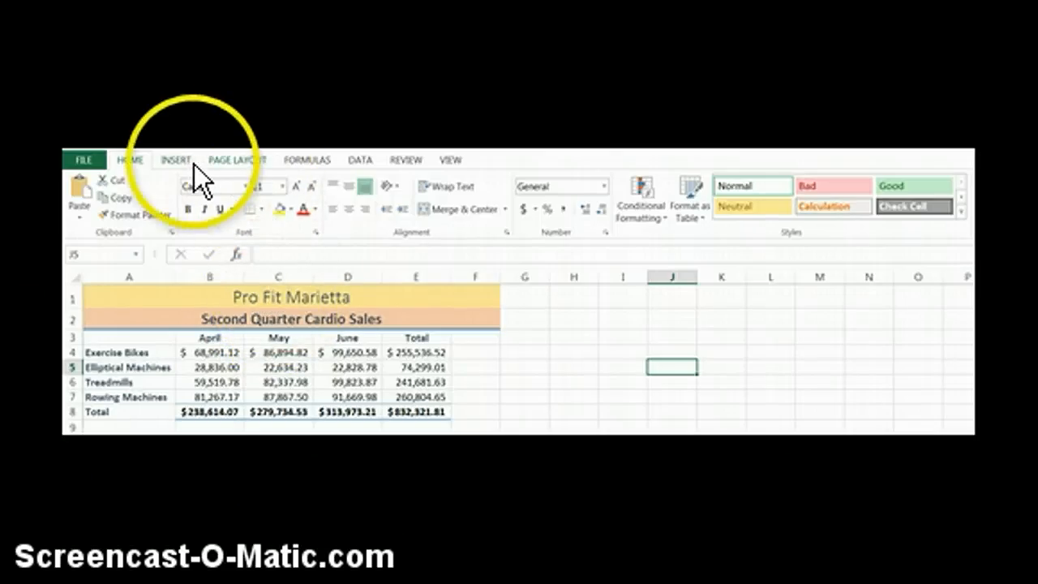
- Change the workbook theme to one with a slab-serif font, a lavender title fill and a turquoise subtitle fill
{"action": "left_click", "coordinate": [247, 158]}
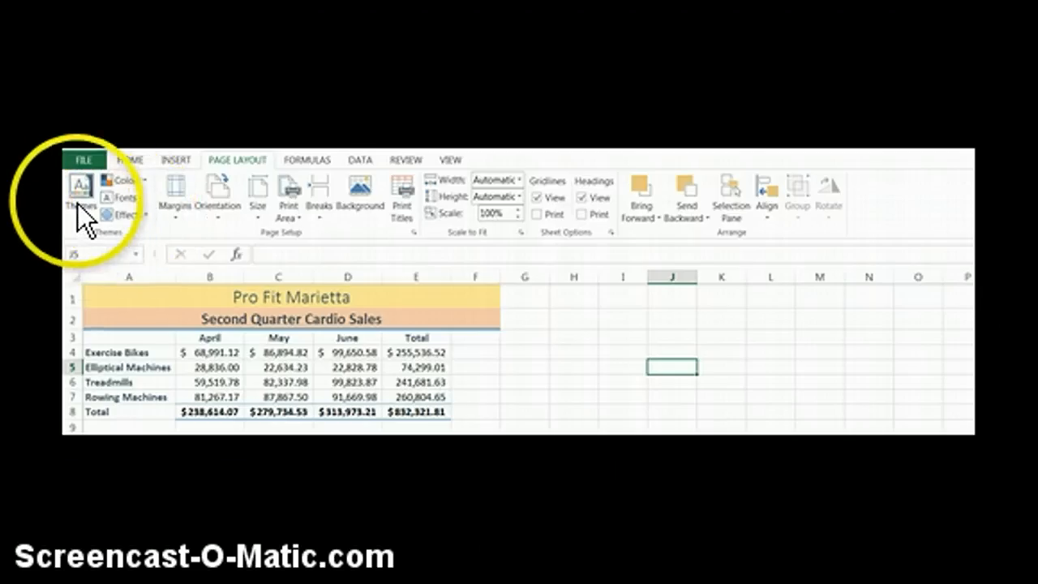
{"action": "left_click", "coordinate": [79, 202]}
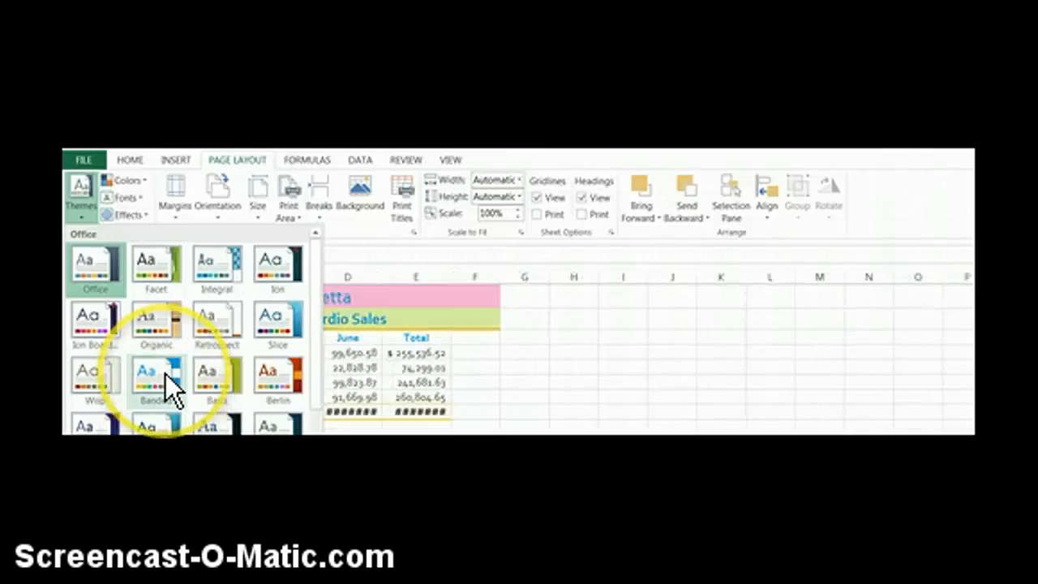
{"action": "left_click", "coordinate": [202, 428]}
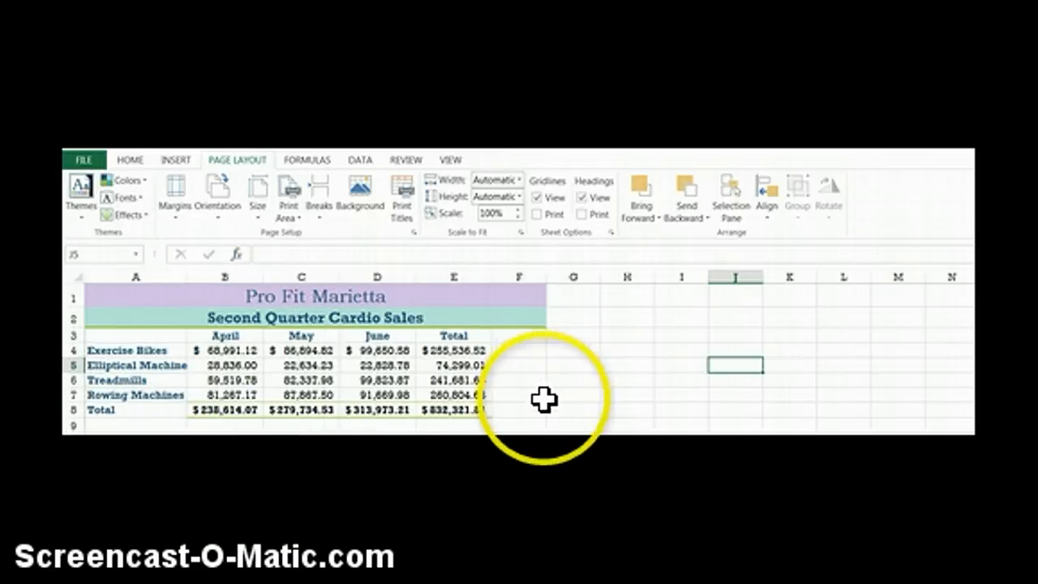